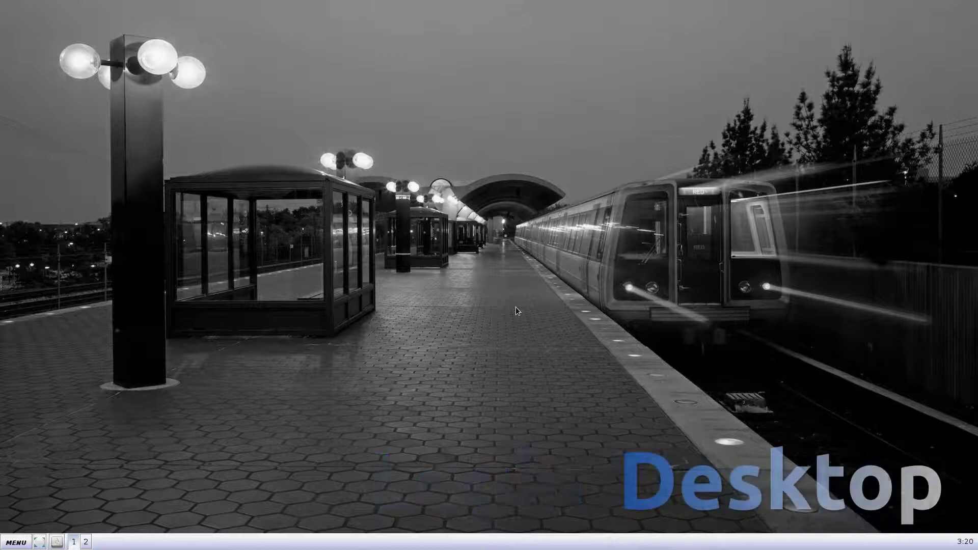
- Check the running kernel release in a terminal with uname -r, and close the terminal
click(536, 314)
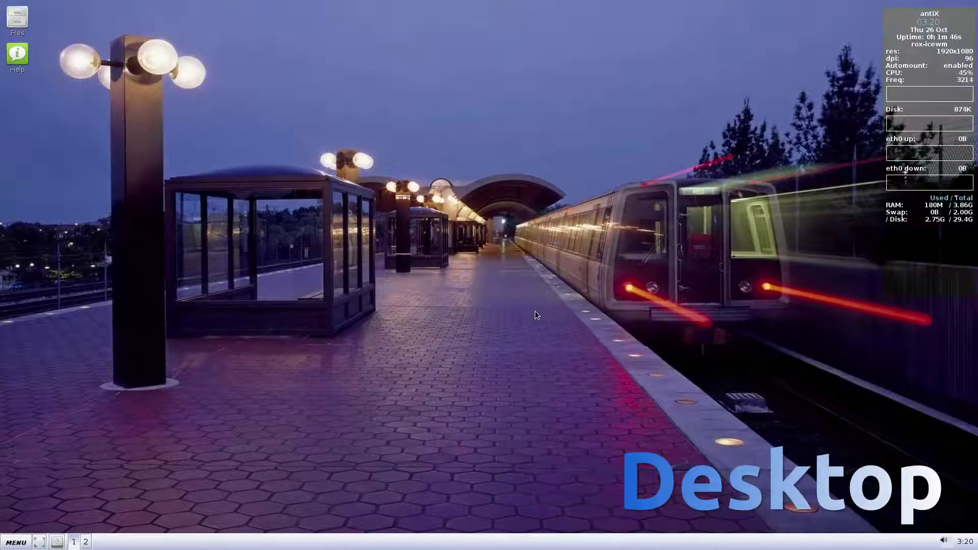
text(uname -r)
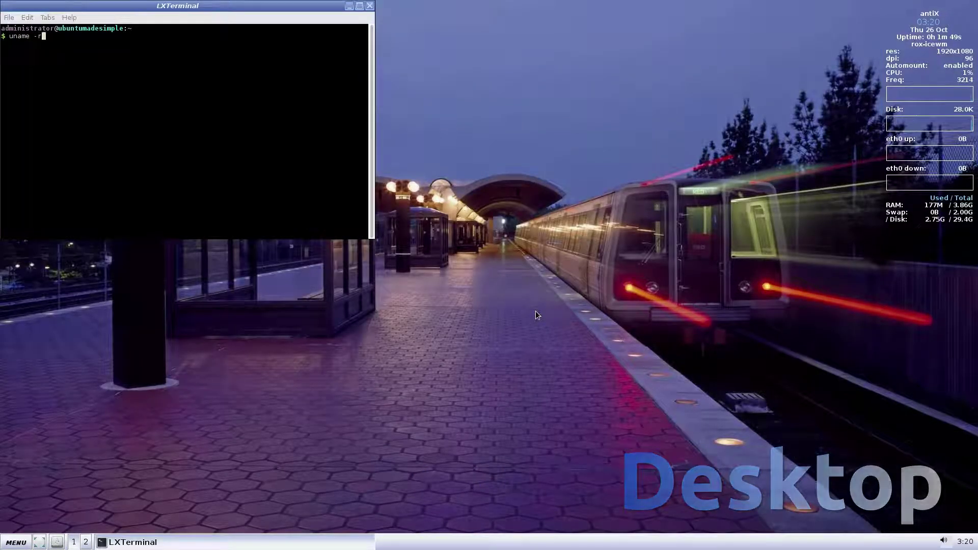
key(Return)
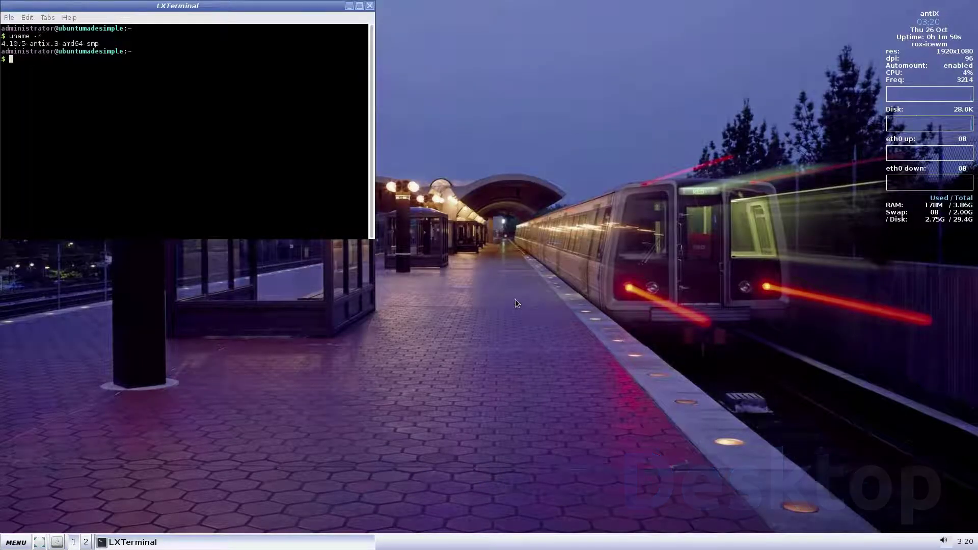
click(370, 6)
- Launch the file manager on the home folder and maximize its window
right_click(383, 171)
click(386, 187)
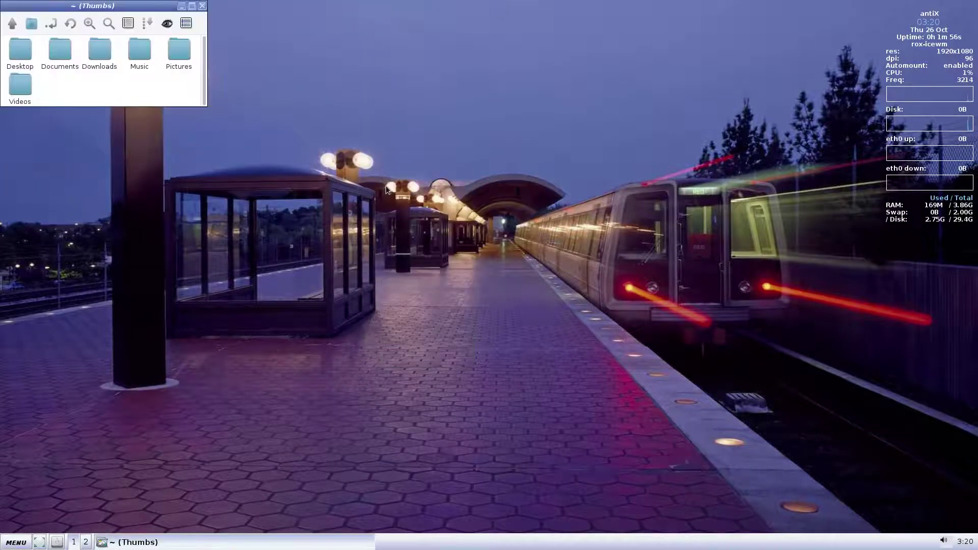
drag(147, 5, 493, 121)
click(543, 121)
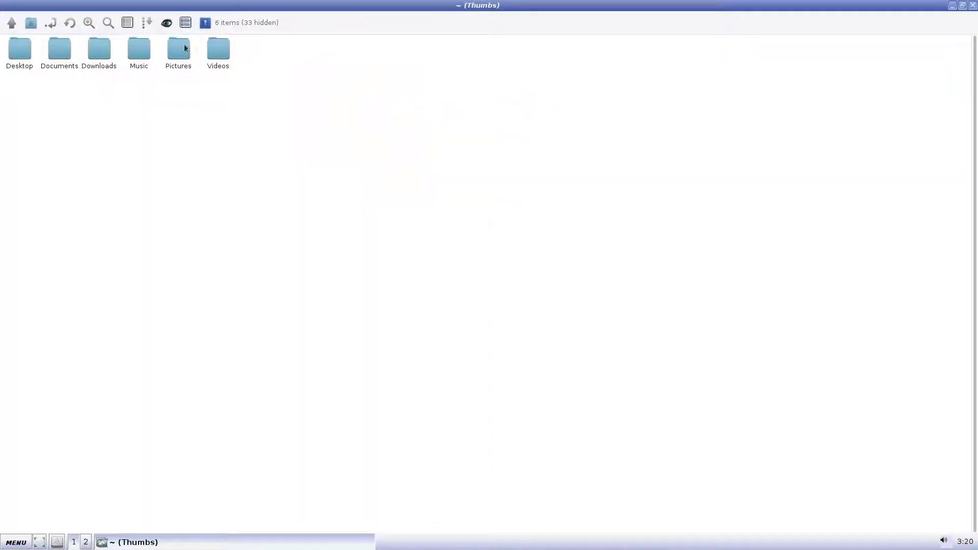
- View the file manager's bookmark options and display the home folder as a detailed list
click(12, 23)
click(32, 23)
click(51, 24)
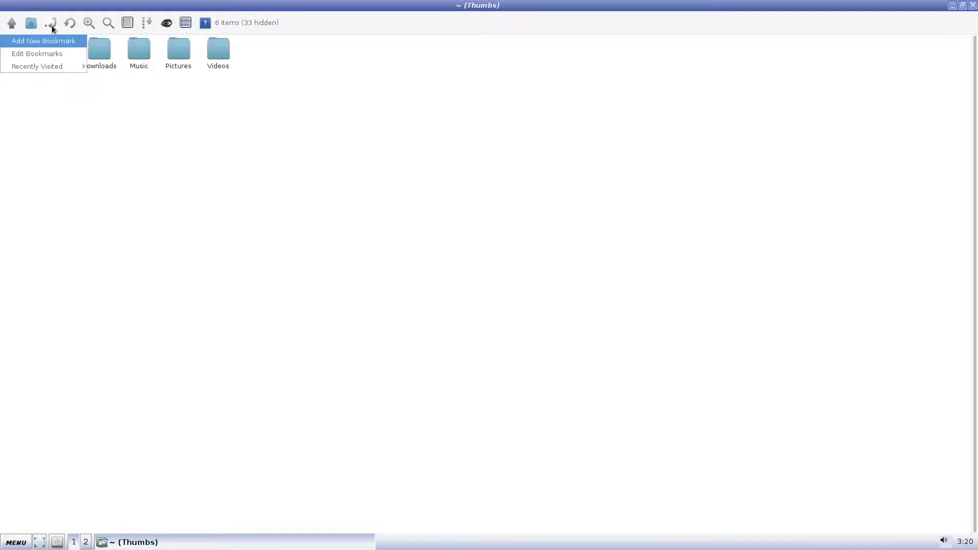
click(73, 26)
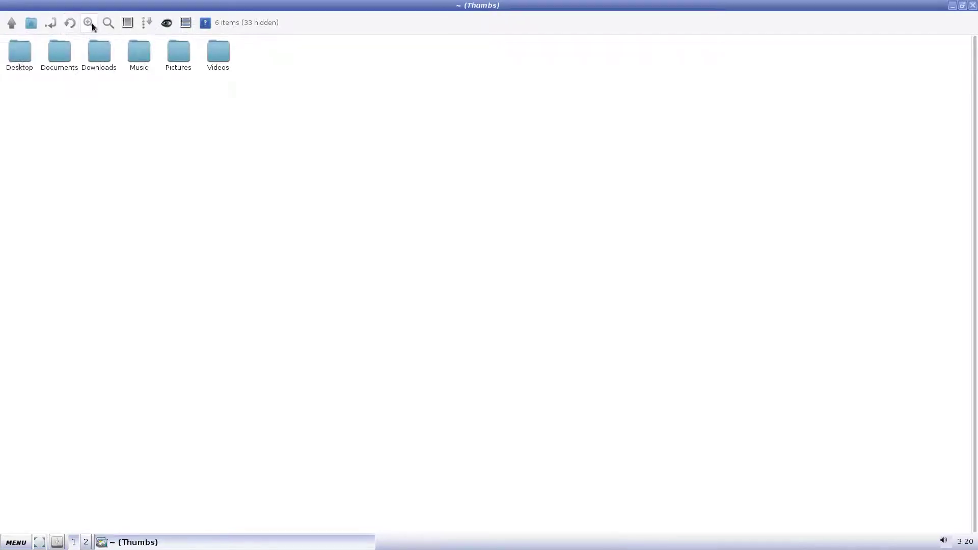
click(125, 24)
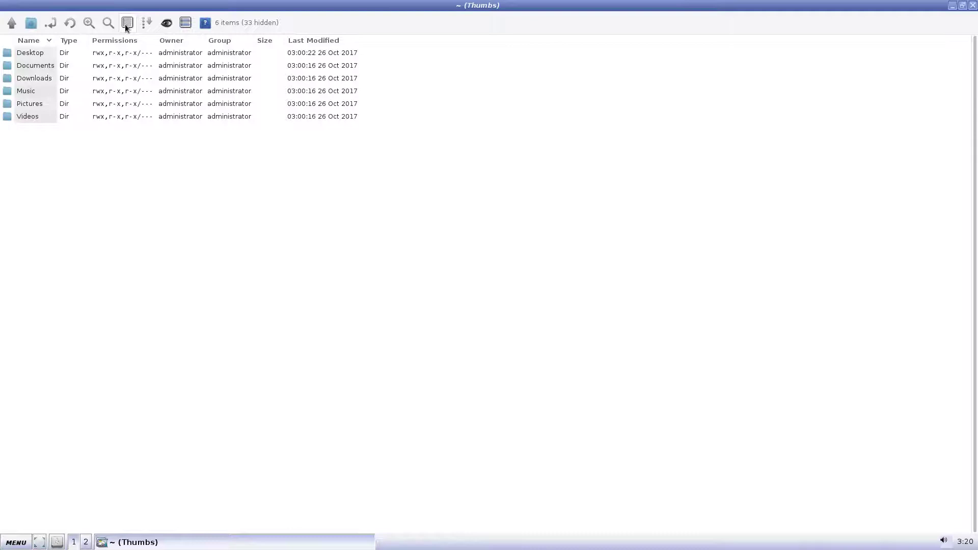
- Go up to the /home folder, sort its contents by date ascending and select everything in it
click(12, 23)
click(146, 23)
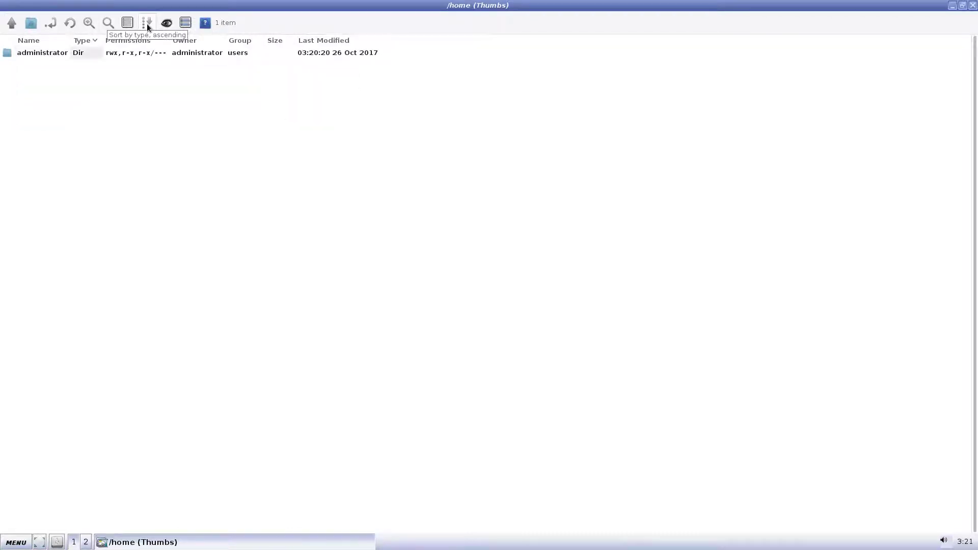
click(147, 24)
click(167, 23)
click(166, 23)
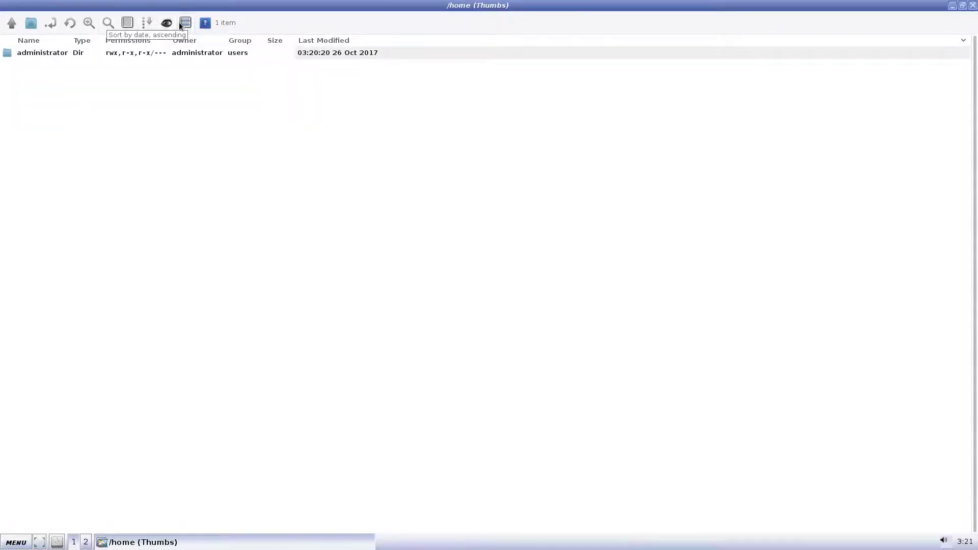
click(180, 24)
- Open the file manager's help documentation folder in a maximized window, and close that window
click(204, 23)
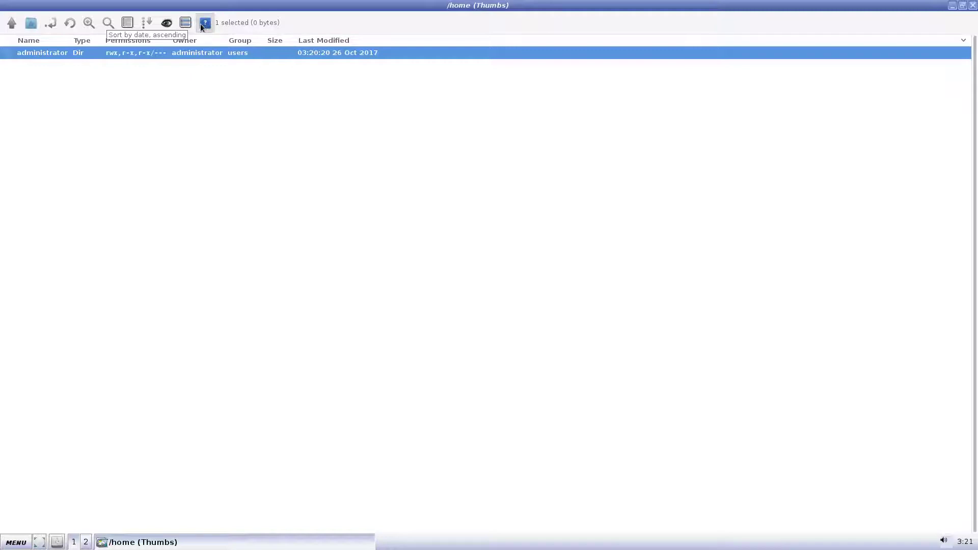
click(192, 5)
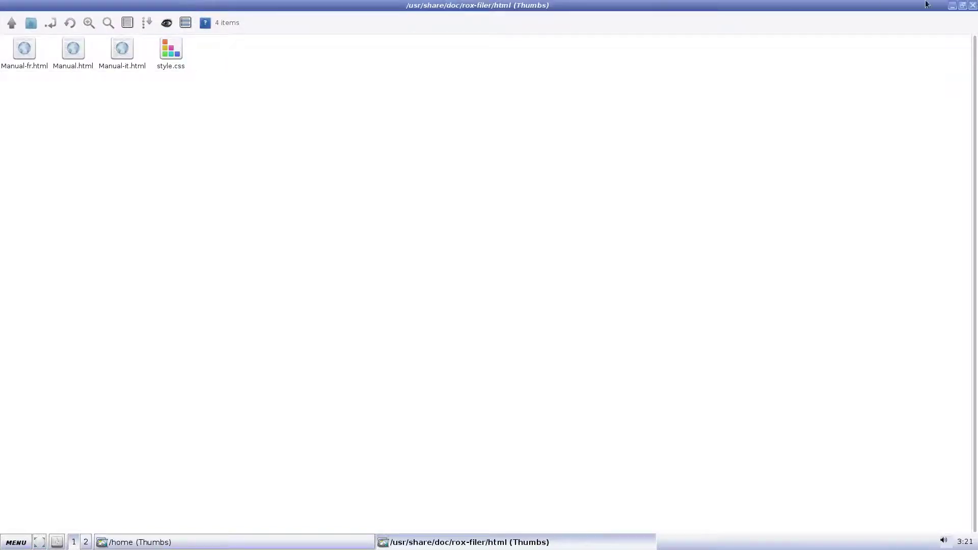
click(972, 5)
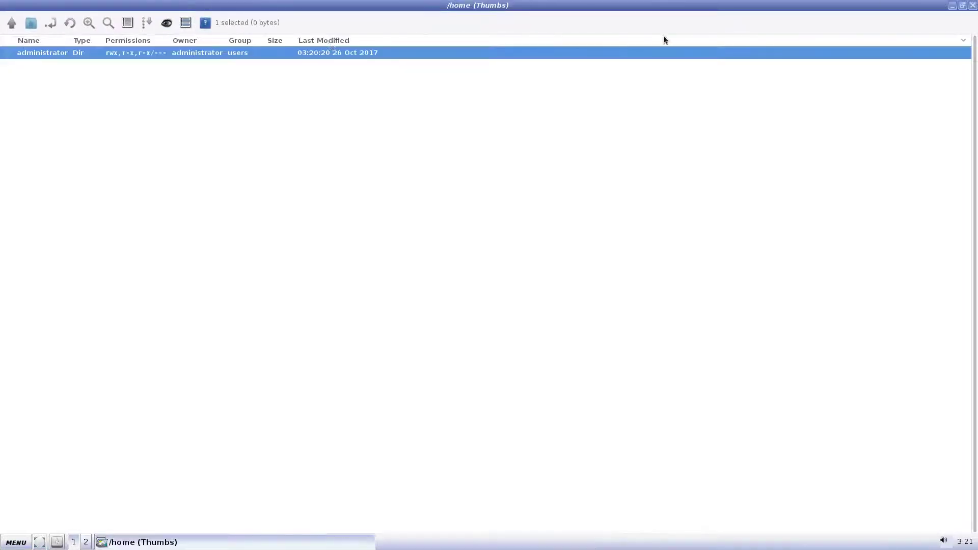
- Reopen the help documentation folder, view style.css in the text editor, and close the editor and documentation windows
click(209, 24)
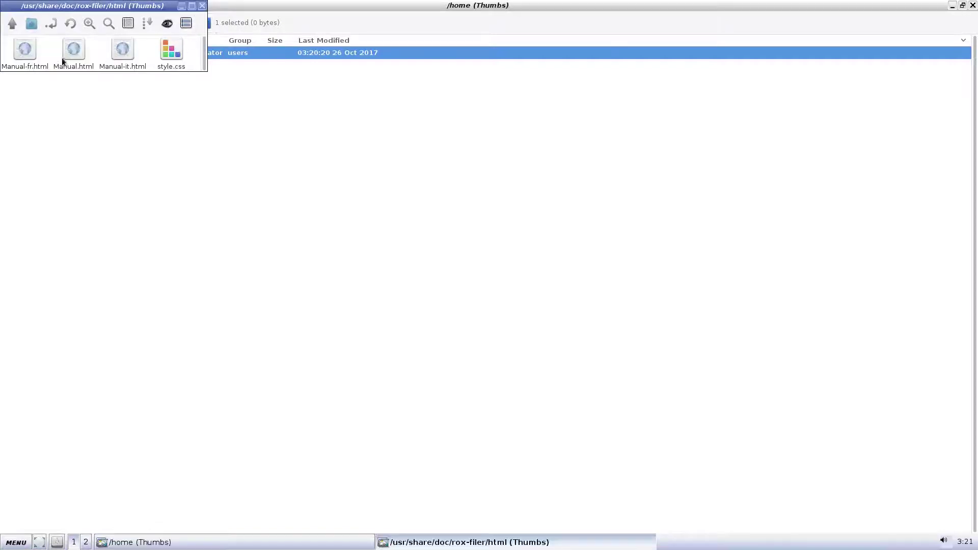
double_click(167, 55)
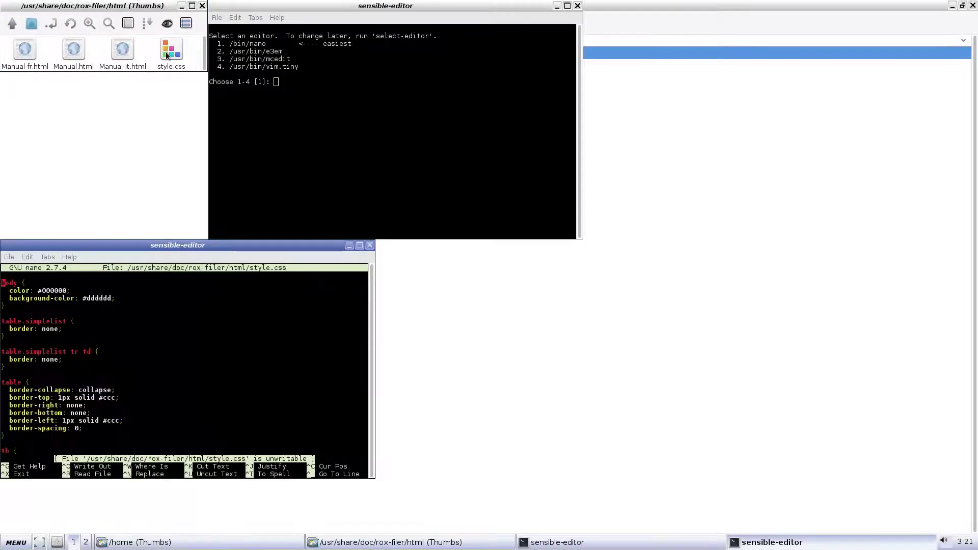
click(370, 245)
click(577, 7)
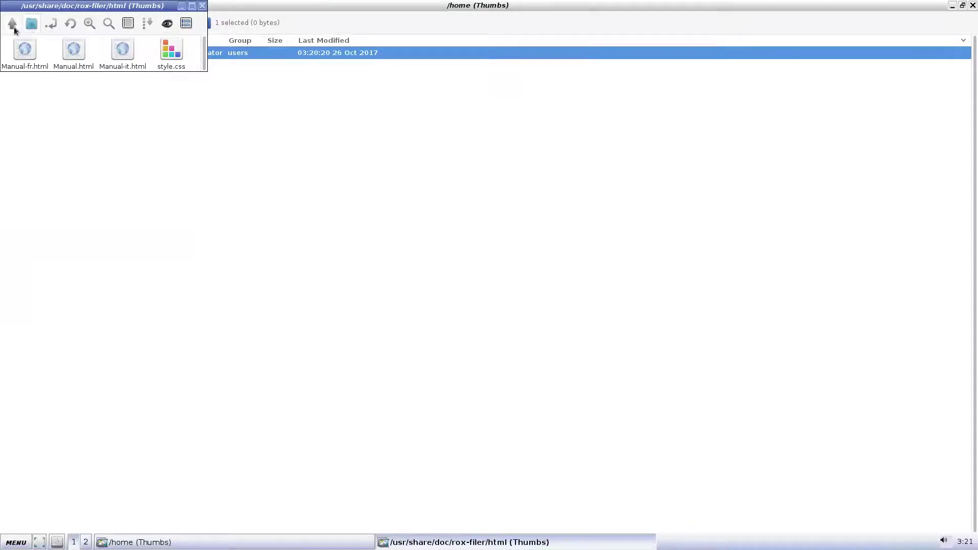
click(201, 6)
- Go up to the root folder, display its contents as icons, and close the file manager
click(12, 24)
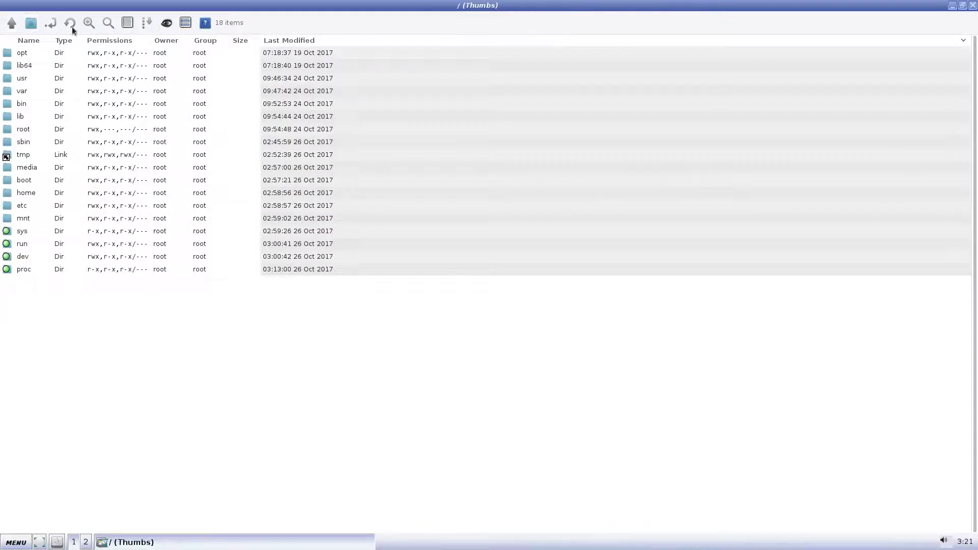
click(125, 21)
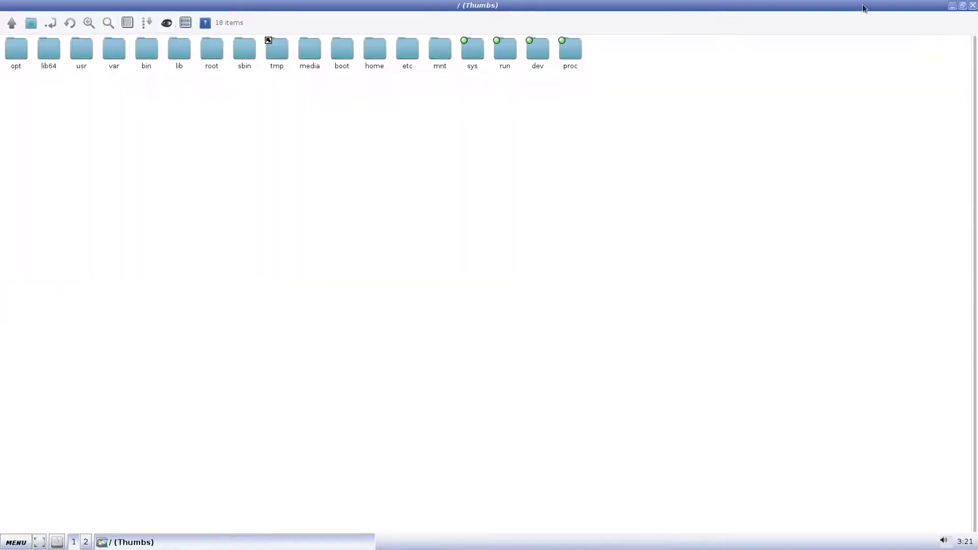
click(970, 6)
- Launch Firefox and the Geany editor from the desktop, and close the empty Geany window
right_click(456, 236)
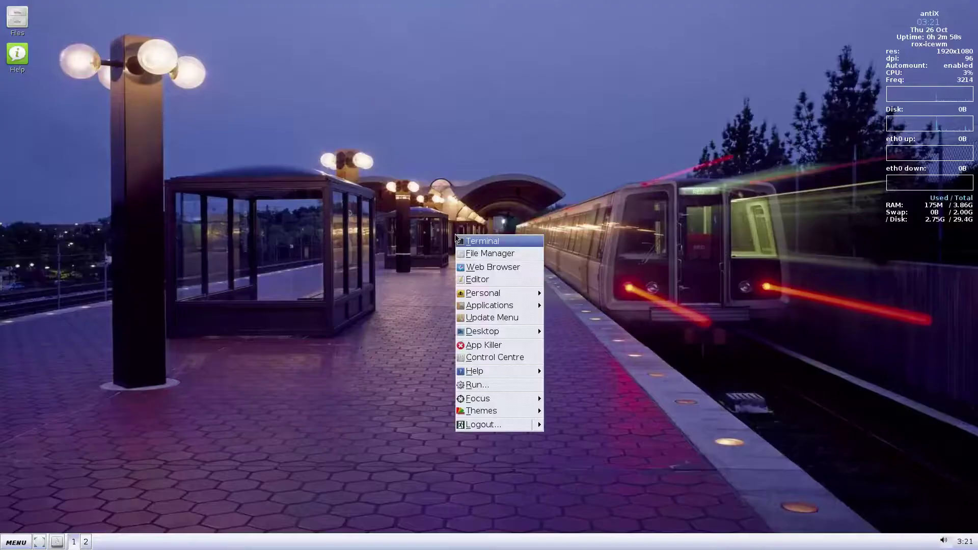
click(469, 267)
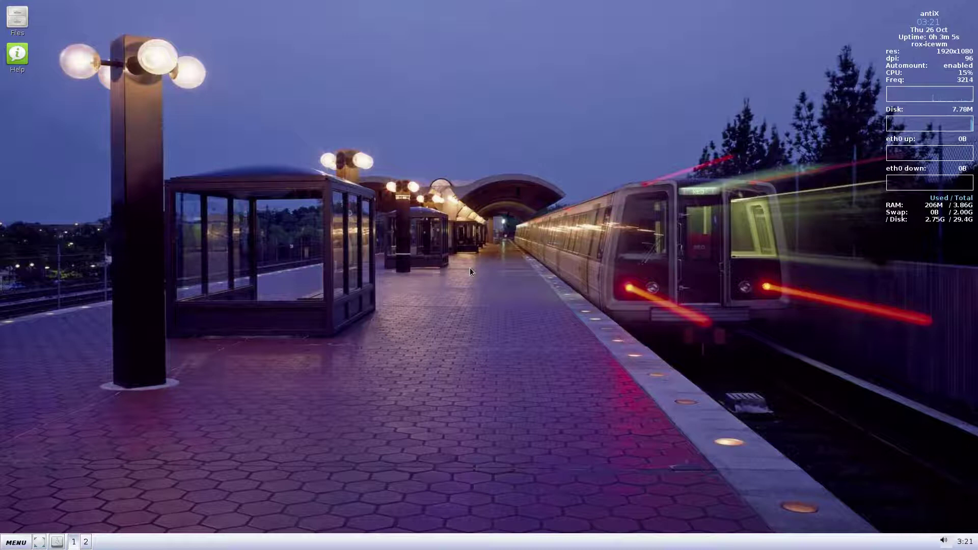
right_click(469, 267)
click(485, 314)
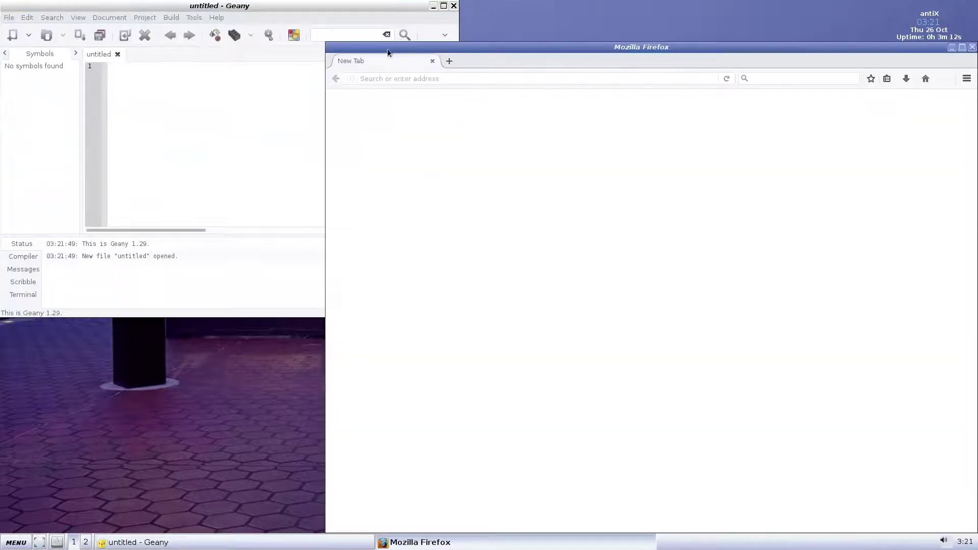
click(454, 6)
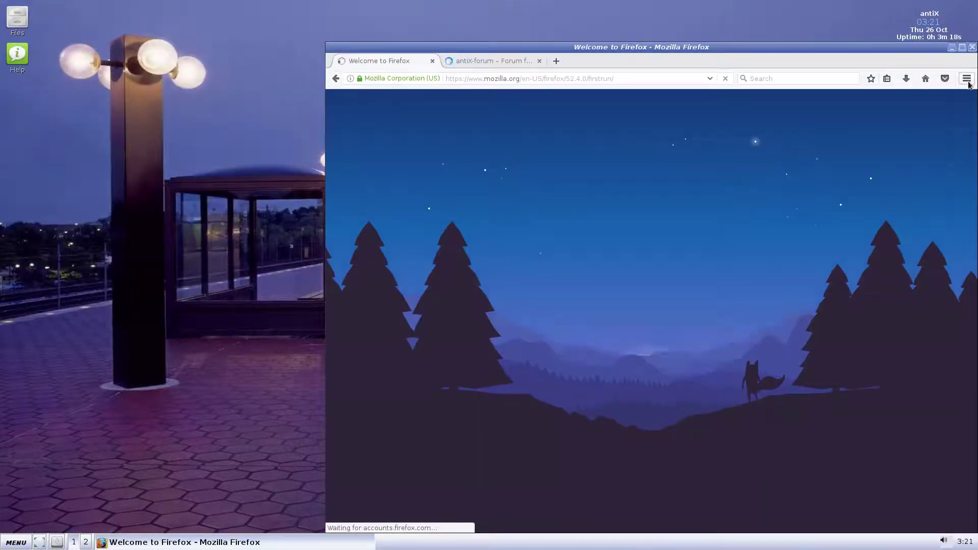
- Look at Firefox's help information and close the browser along with its open tabs
click(970, 79)
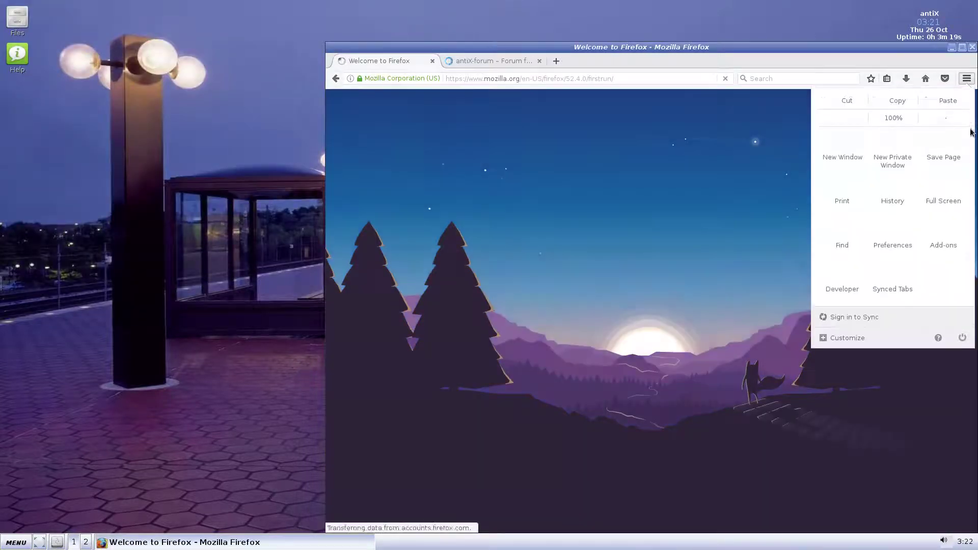
click(941, 341)
click(864, 201)
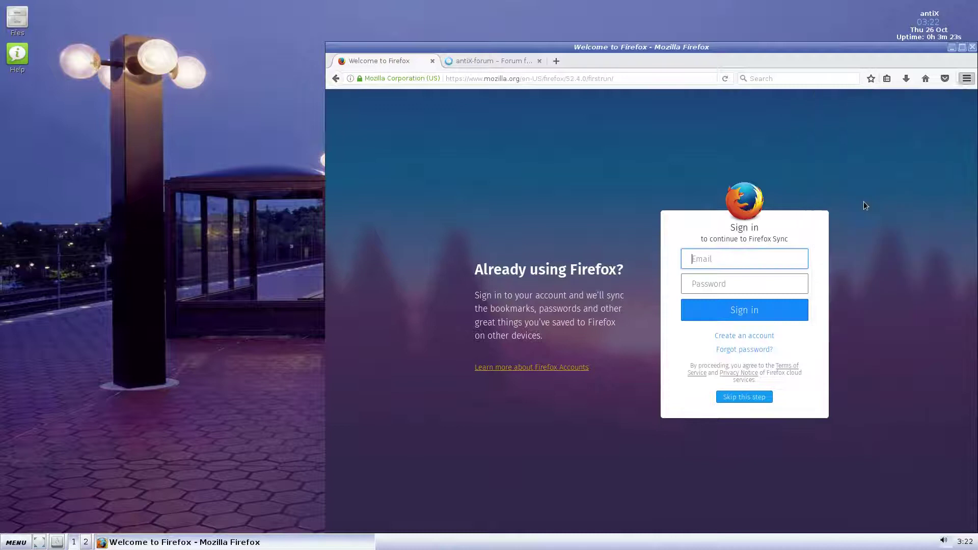
click(803, 211)
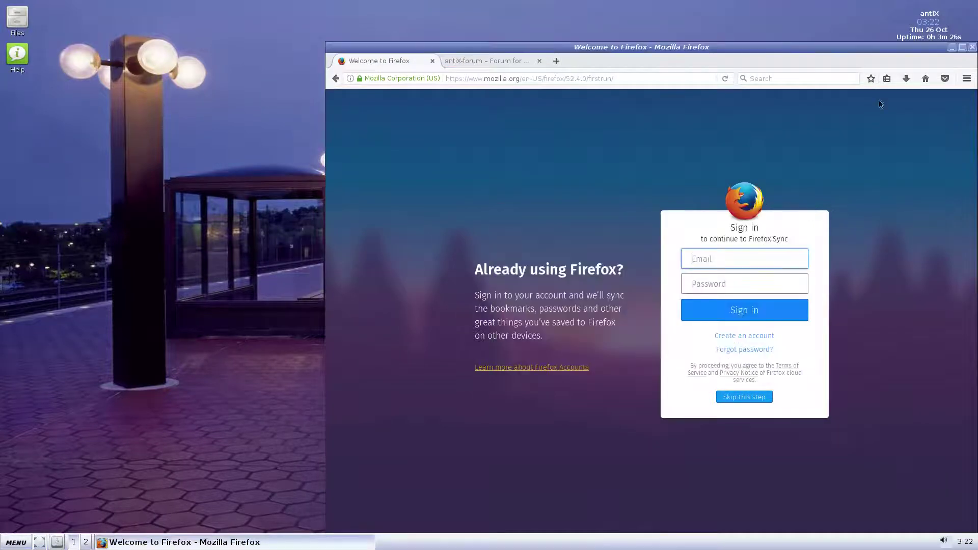
click(973, 47)
click(748, 312)
- Browse the installed application categories, including Internet, Programming and Preferences, and update the desktop's application menu
right_click(399, 246)
mouse_move(428, 319)
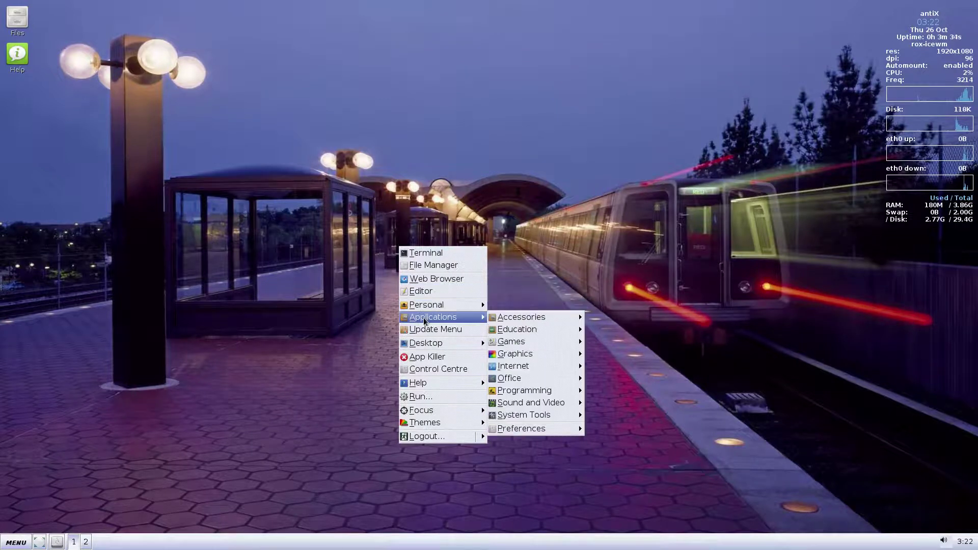
mouse_move(520, 343)
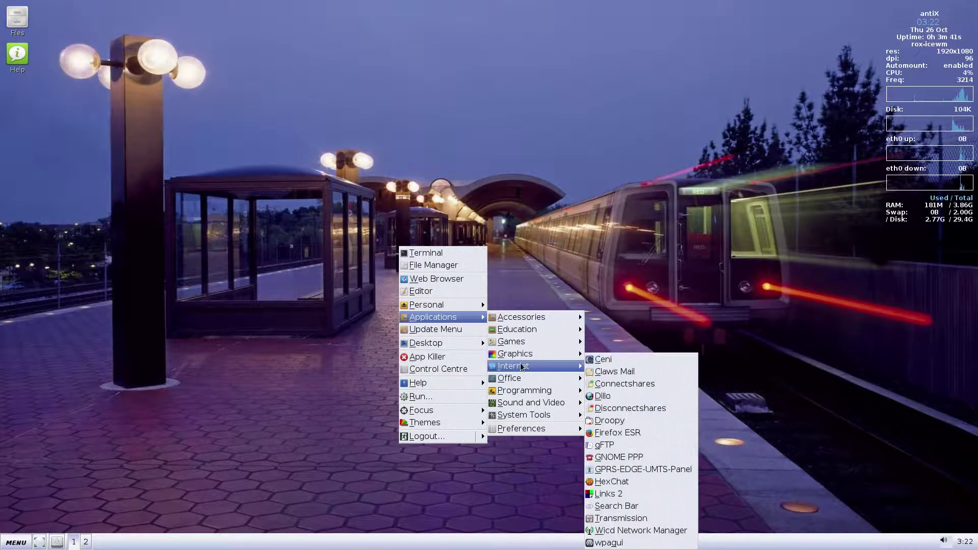
mouse_move(522, 378)
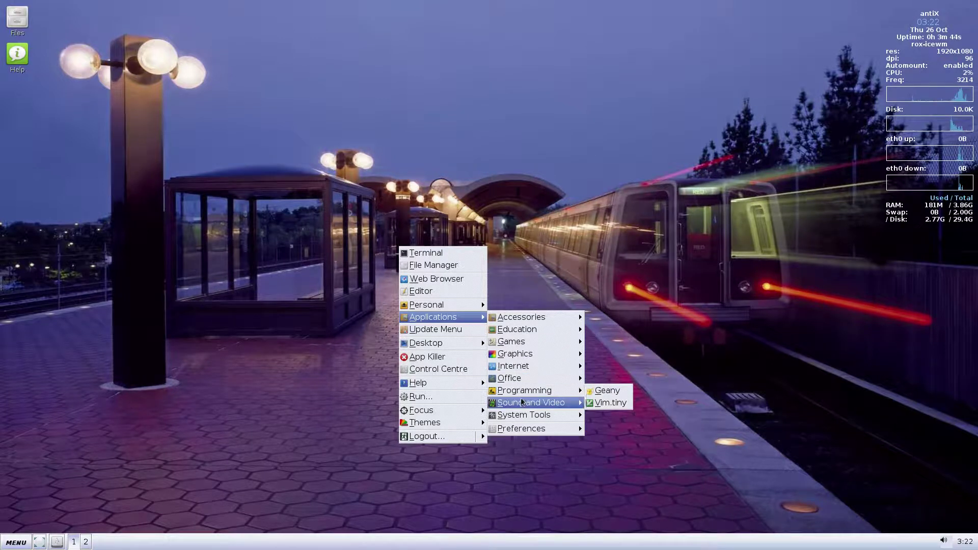
mouse_move(522, 403)
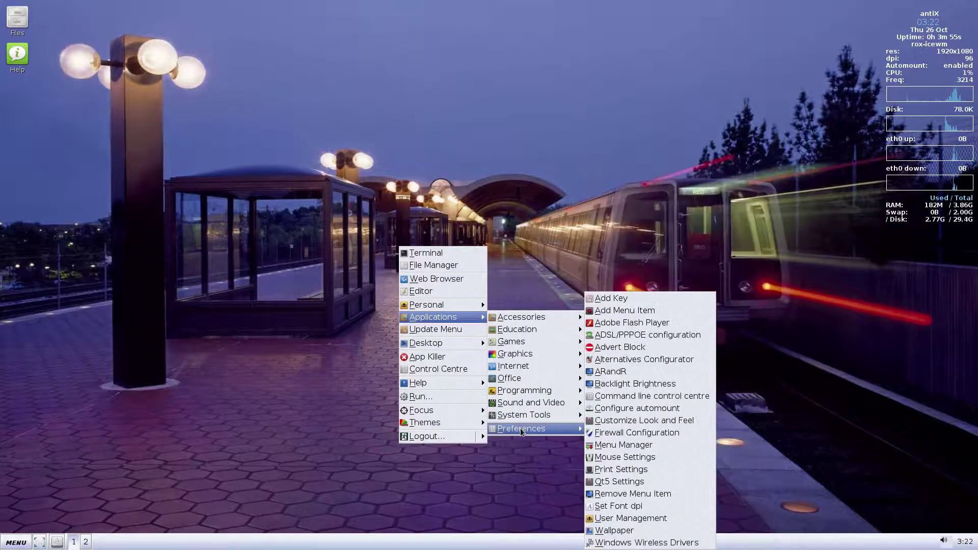
click(455, 329)
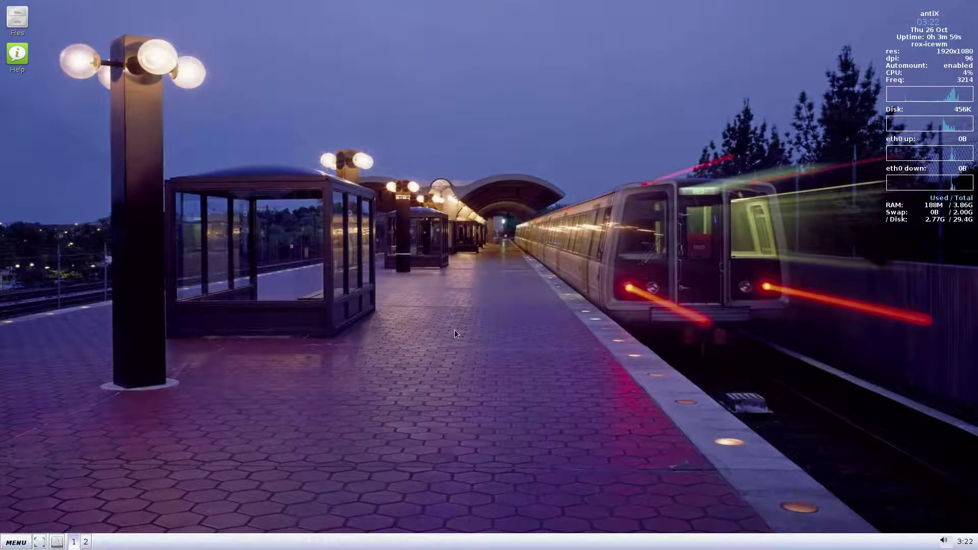
- Look at the other available desktops, and turn the Conky system monitor off and back on
right_click(457, 204)
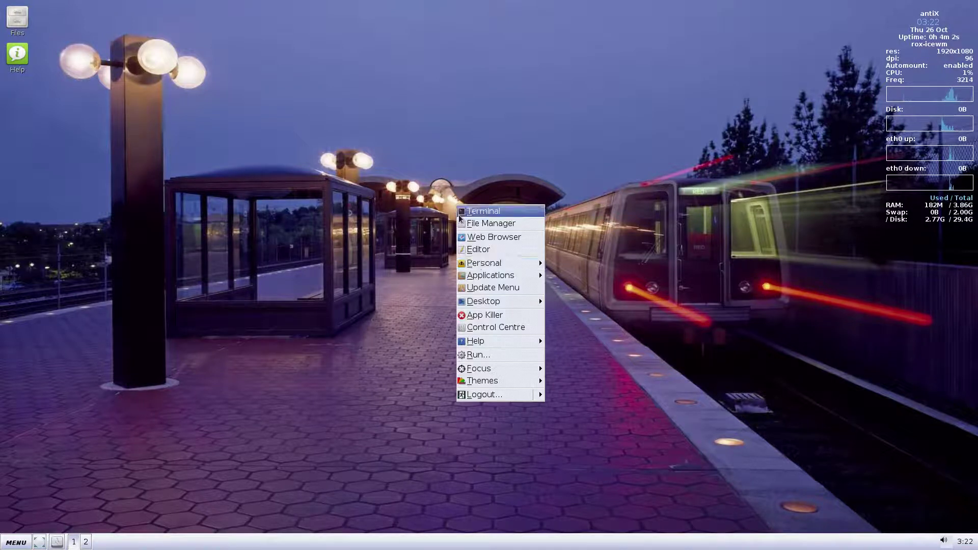
mouse_move(505, 301)
mouse_move(563, 301)
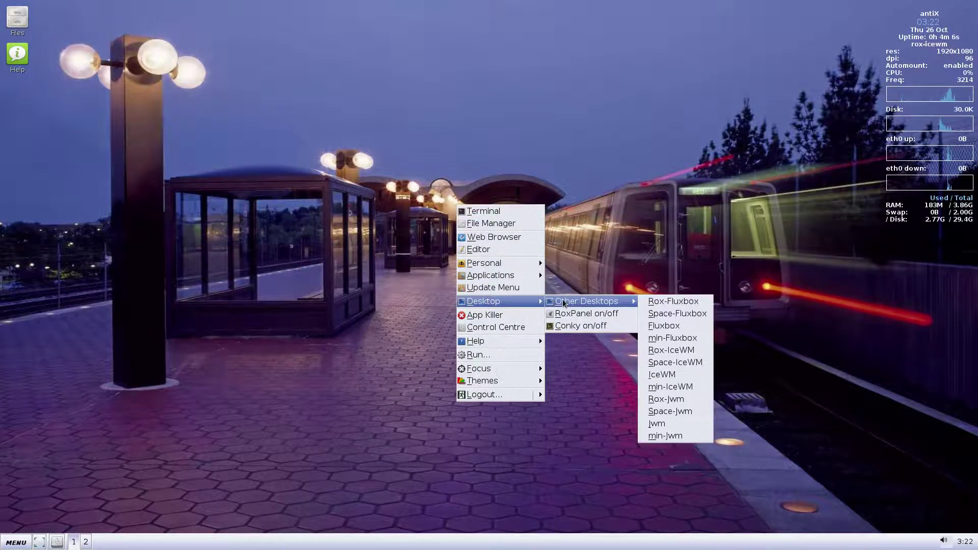
click(569, 327)
right_click(526, 290)
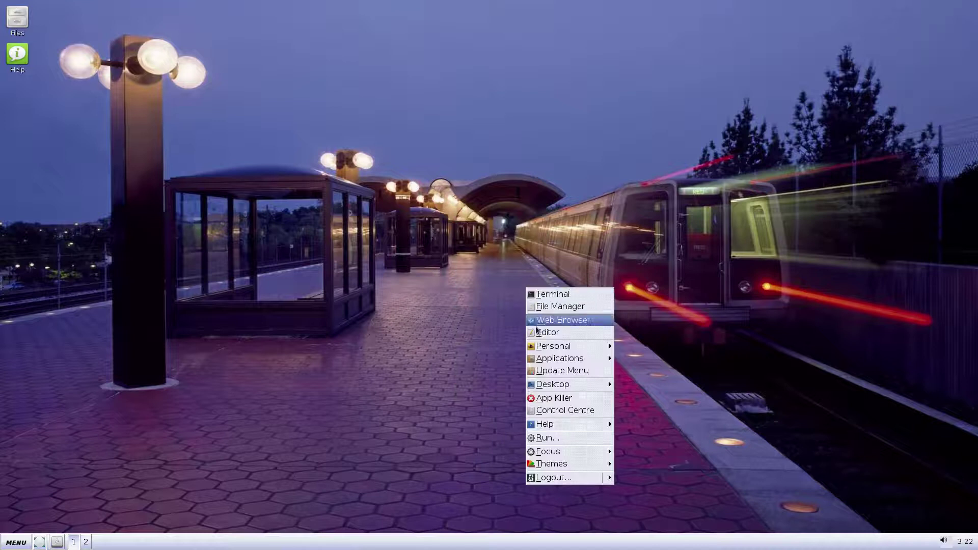
mouse_move(586, 384)
click(639, 412)
- Turn the RoxPanel on from the desktop options, and turn it back off
right_click(586, 353)
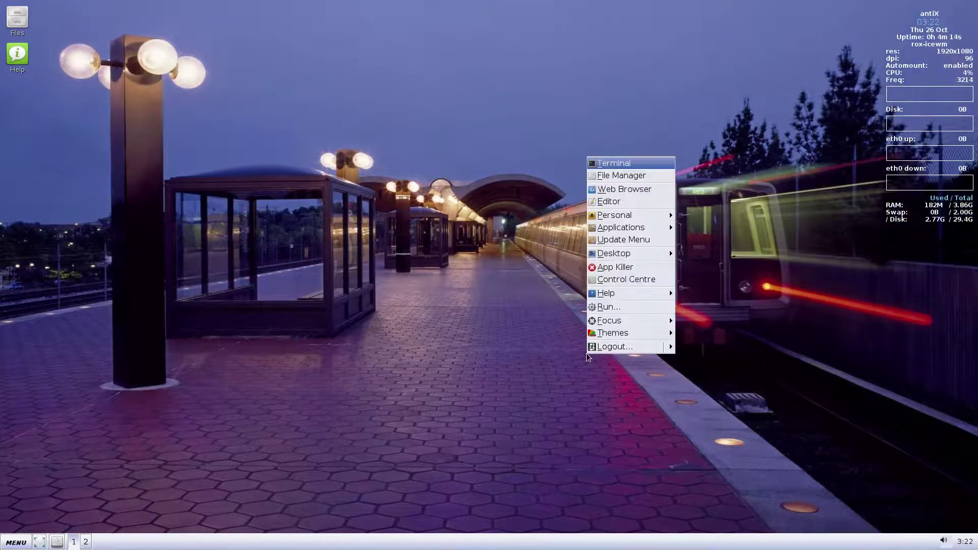
mouse_move(635, 255)
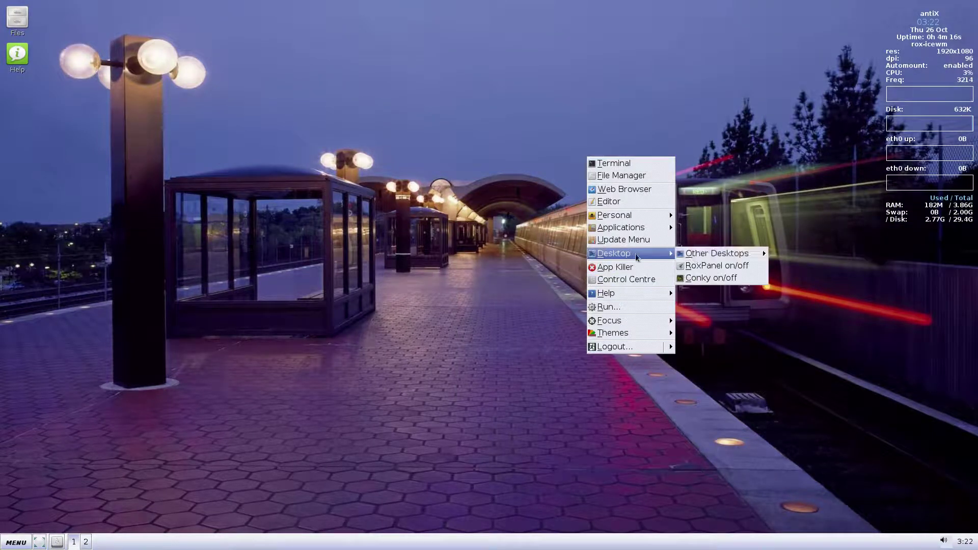
click(693, 264)
right_click(516, 241)
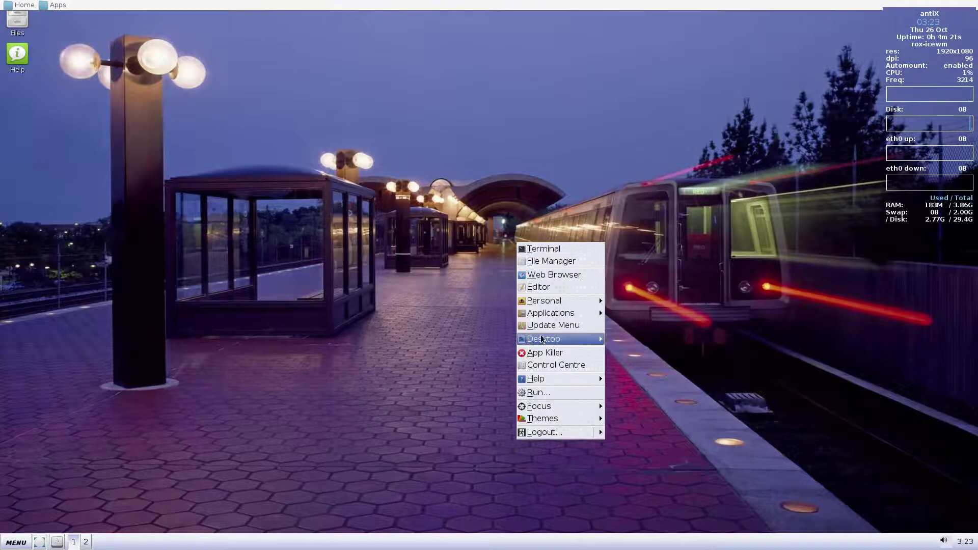
mouse_move(586, 339)
click(616, 353)
- Use App Killer on the desktop background to end the program that draws it
right_click(486, 290)
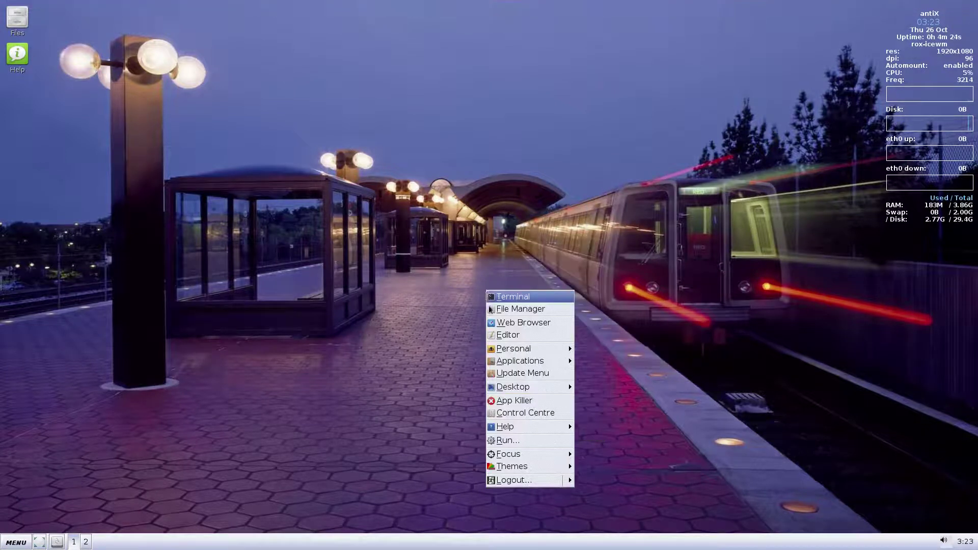
click(509, 402)
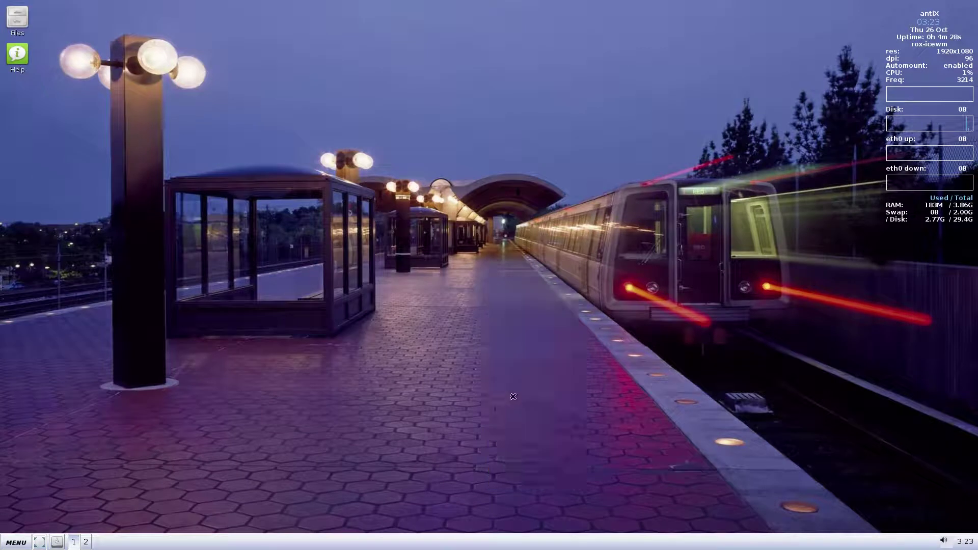
click(366, 238)
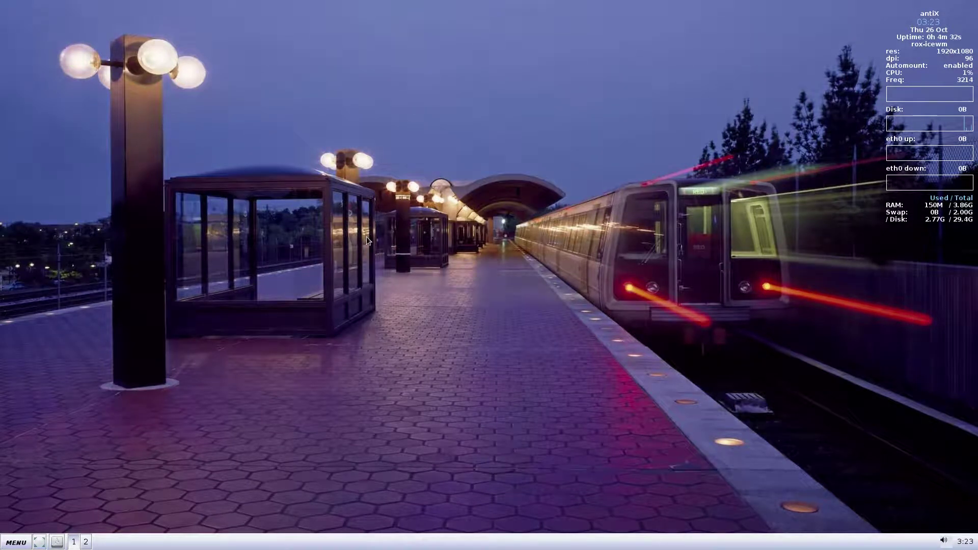
- Launch the antiX Control Centre from the desktop and enlarge its window to full screen
right_click(367, 240)
click(402, 355)
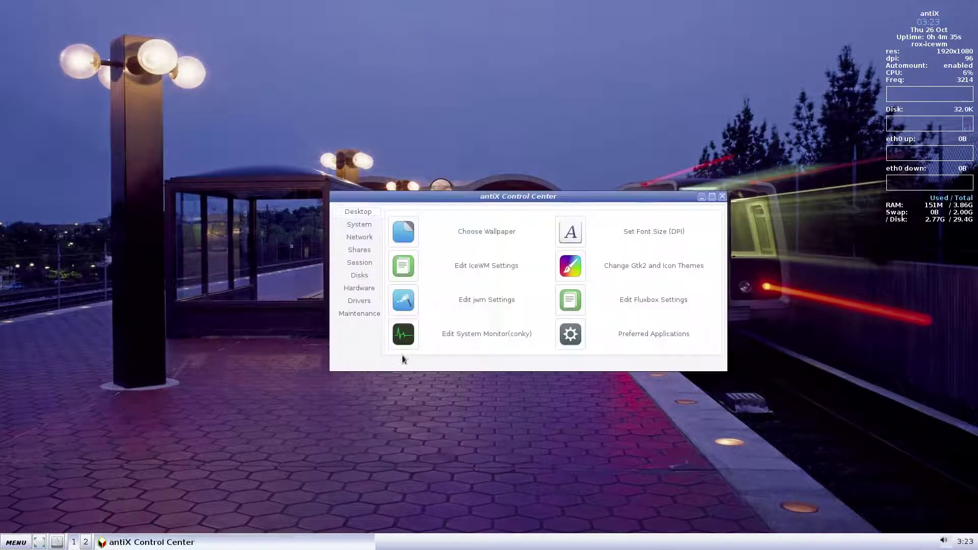
click(711, 197)
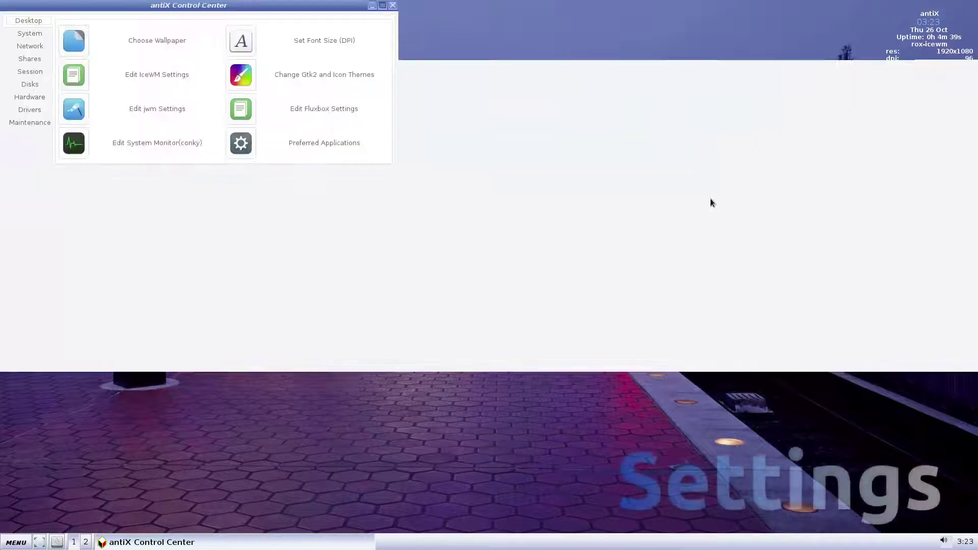
- Look at the Random Wallpaper mode and its folder selection in the wallpaper chooser, and close it without applying
click(658, 41)
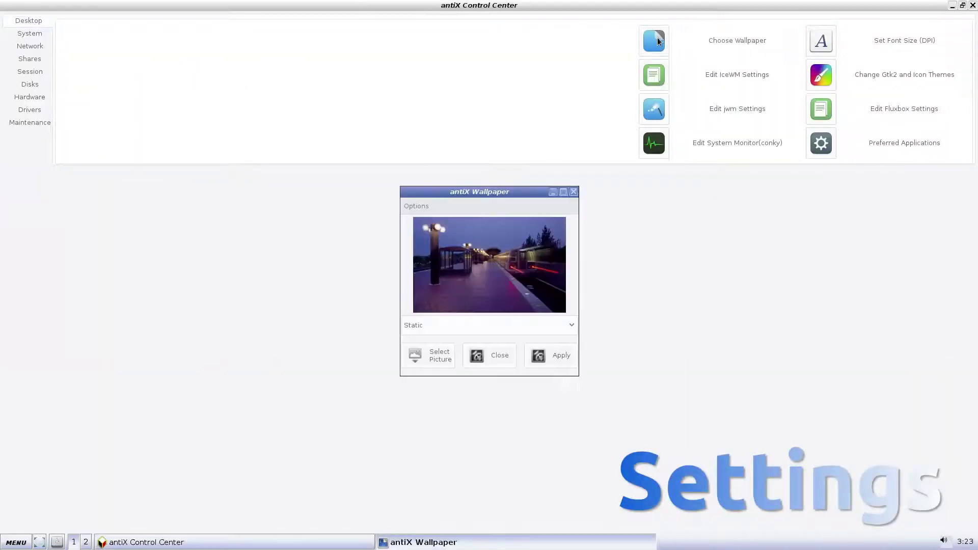
click(530, 329)
click(528, 338)
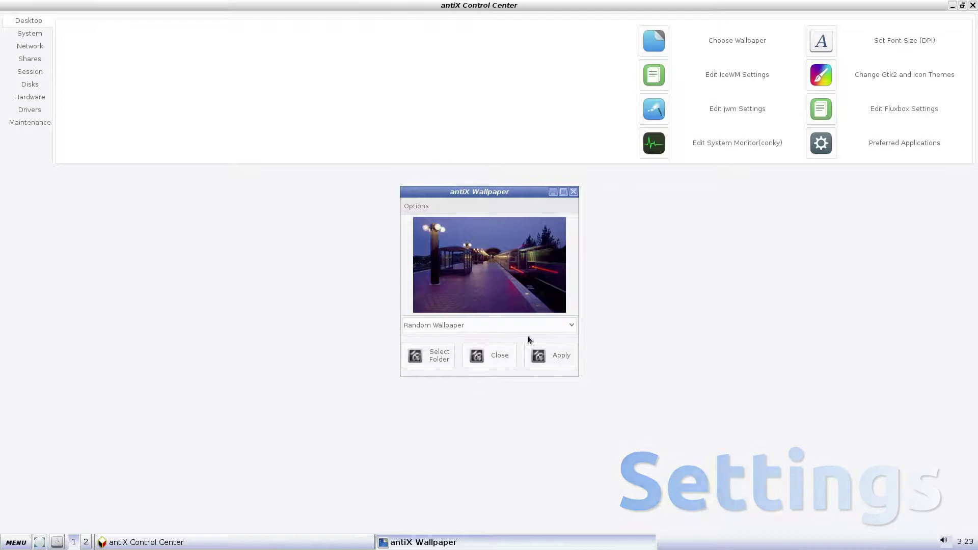
click(445, 358)
click(392, 6)
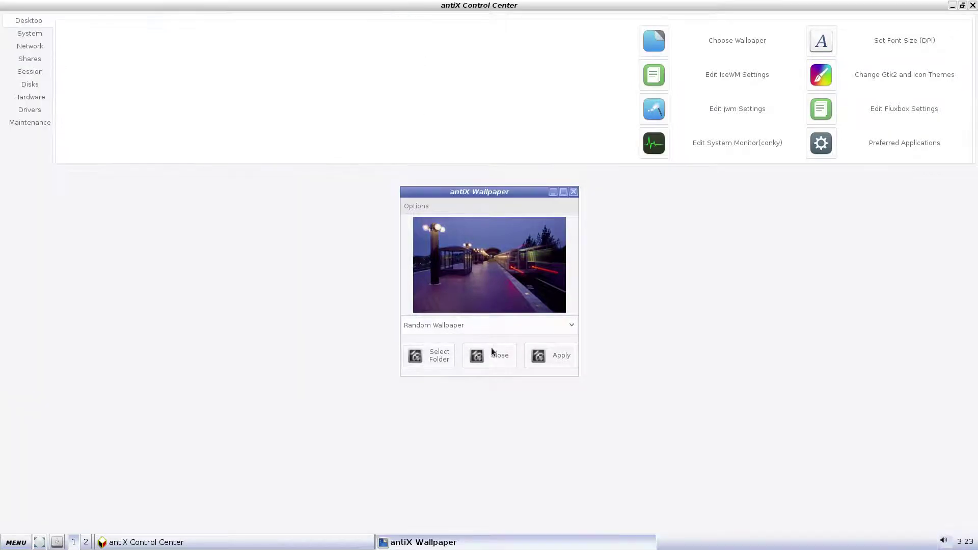
click(492, 353)
- Preview the supplied static wallpaper pictures in the wallpaper folder, and close the chooser without changing the wallpaper
click(662, 48)
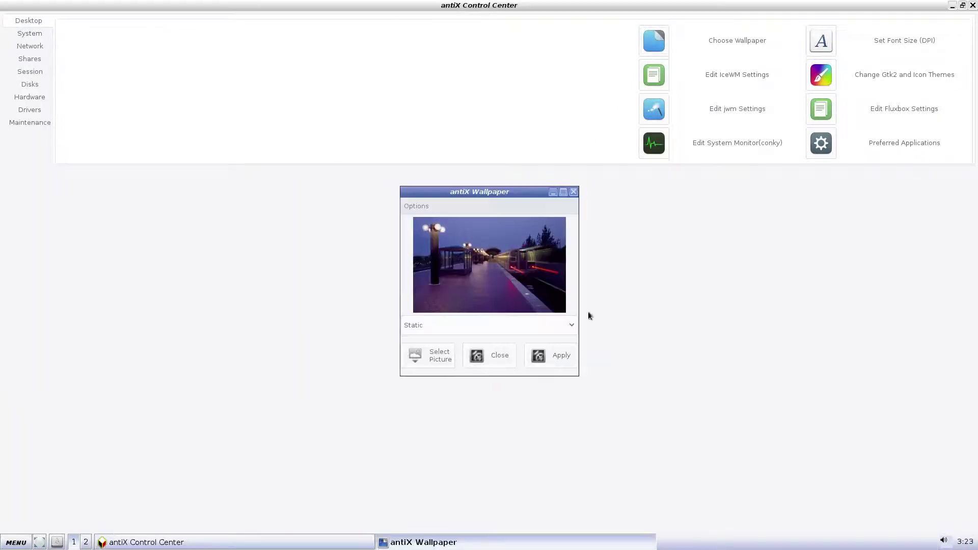
click(430, 356)
click(133, 110)
click(141, 187)
click(147, 227)
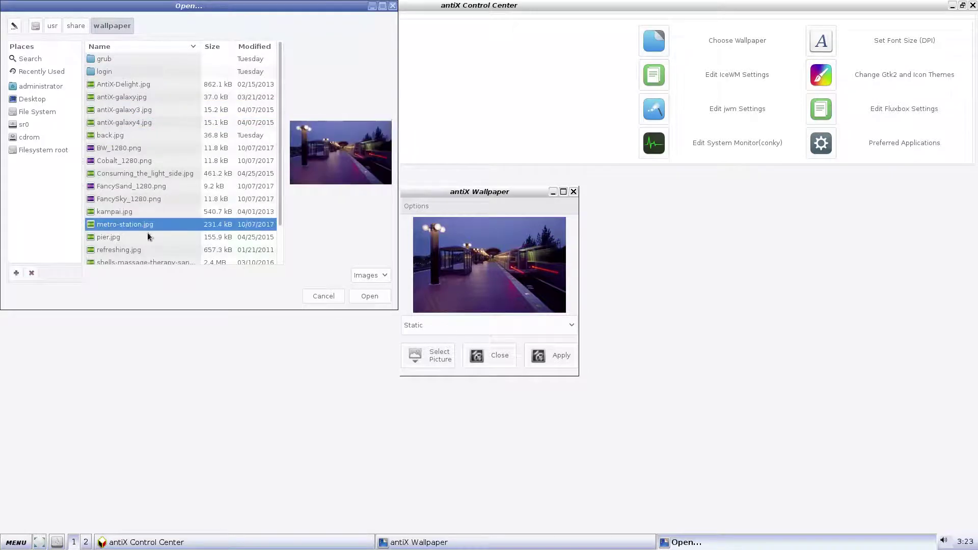
scroll(147, 236, down, 2)
click(170, 204)
click(121, 251)
click(120, 251)
click(391, 6)
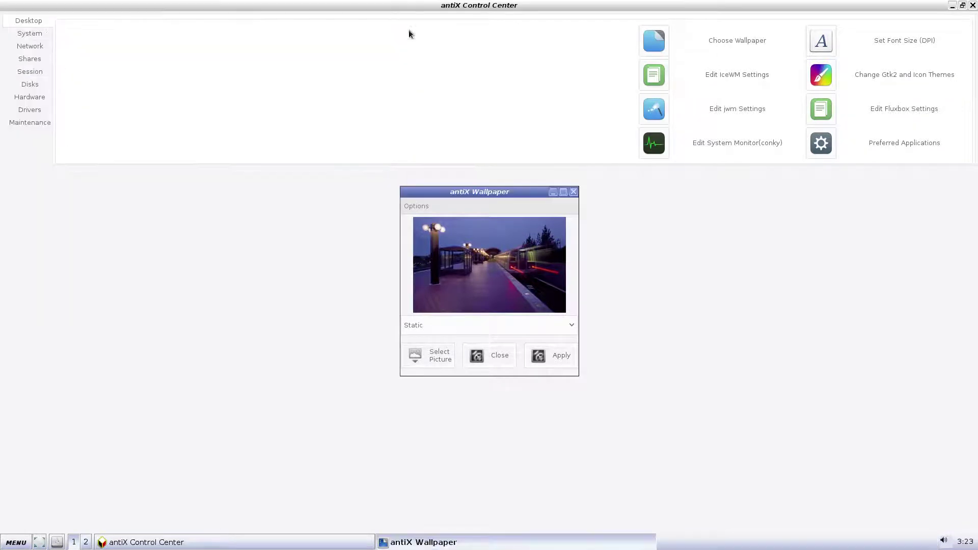
click(573, 192)
- Look through the IceWM, jwm and Conky configuration files and the font size setting, closing each one
click(657, 75)
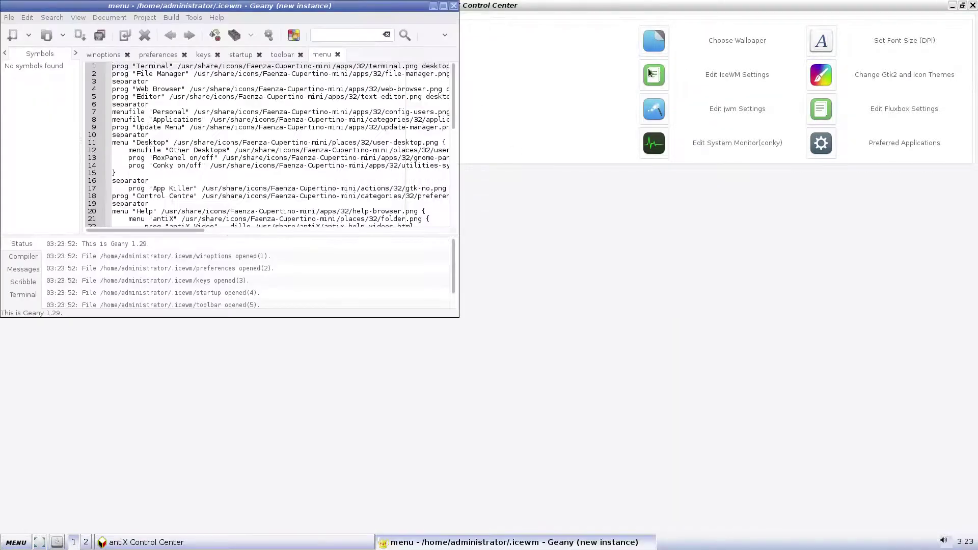
click(453, 6)
click(654, 105)
scroll(304, 124, down, 10)
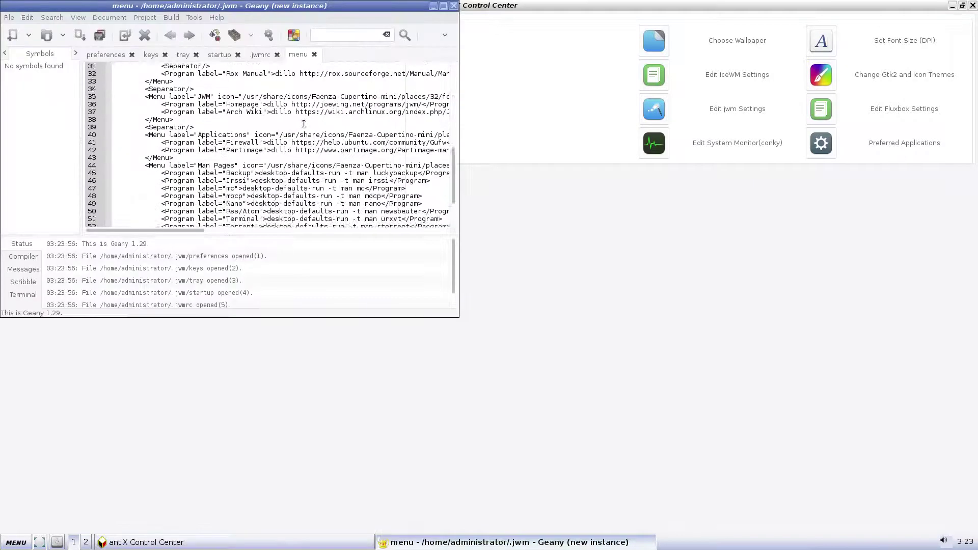
click(454, 6)
click(654, 143)
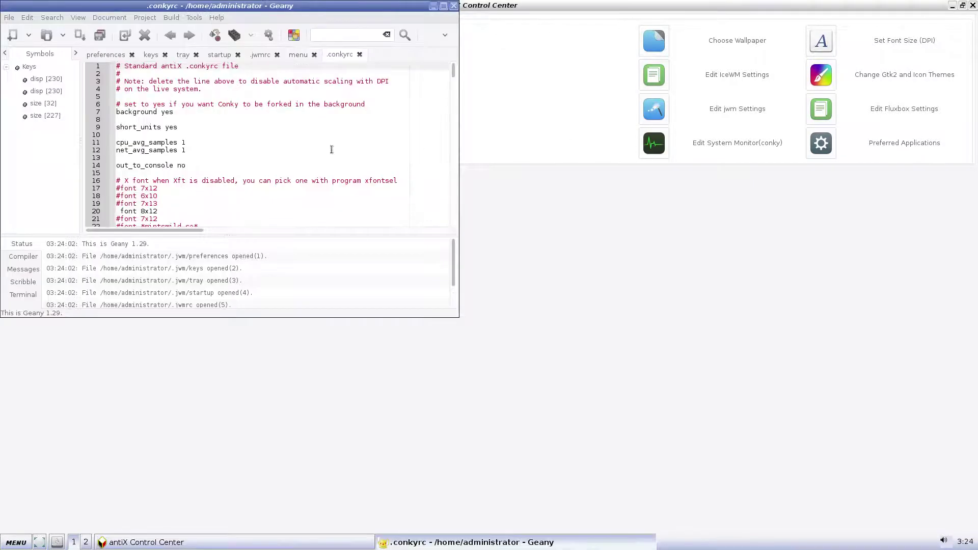
click(454, 6)
click(820, 41)
key(Escape)
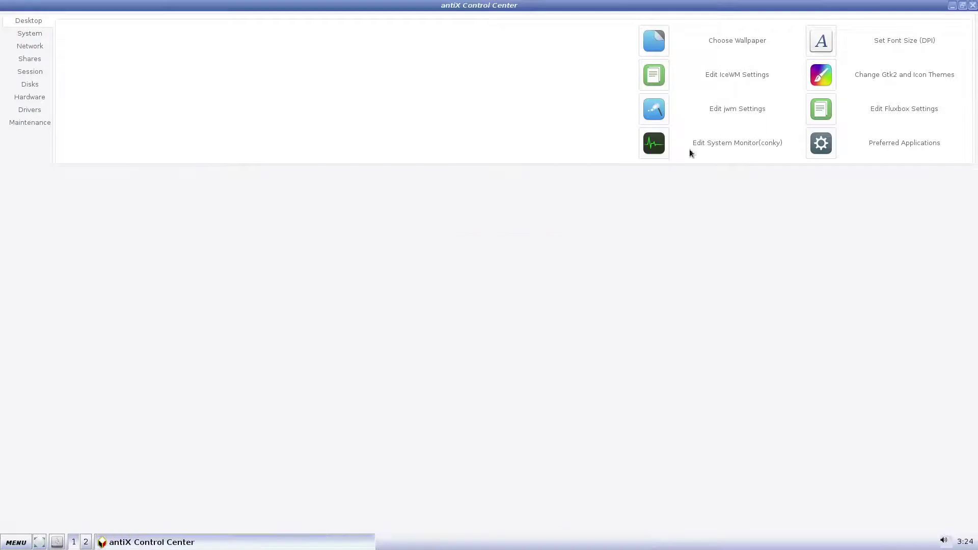
- Apply the Arc-Dark widget theme to the desktop and close the look and feel settings
click(818, 76)
click(37, 80)
click(30, 93)
click(29, 82)
click(261, 216)
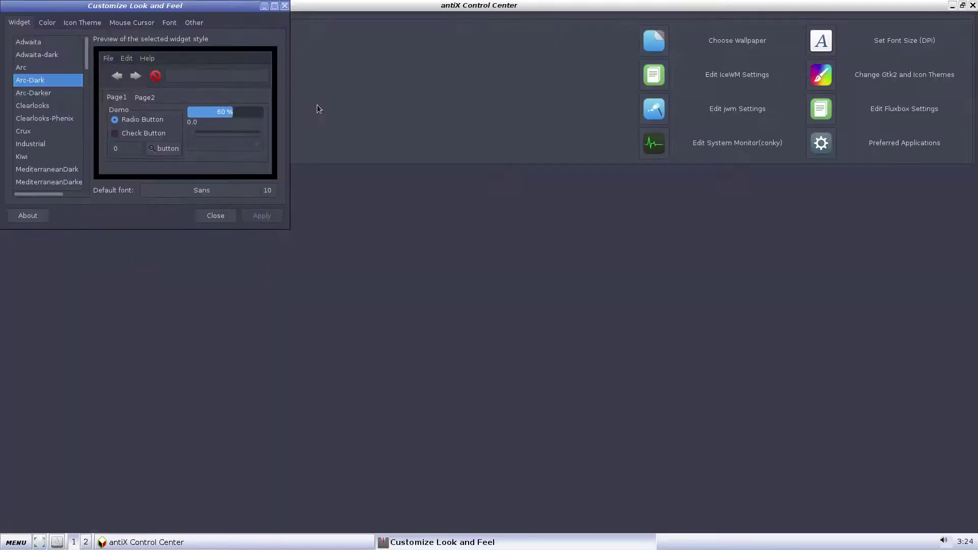
click(285, 6)
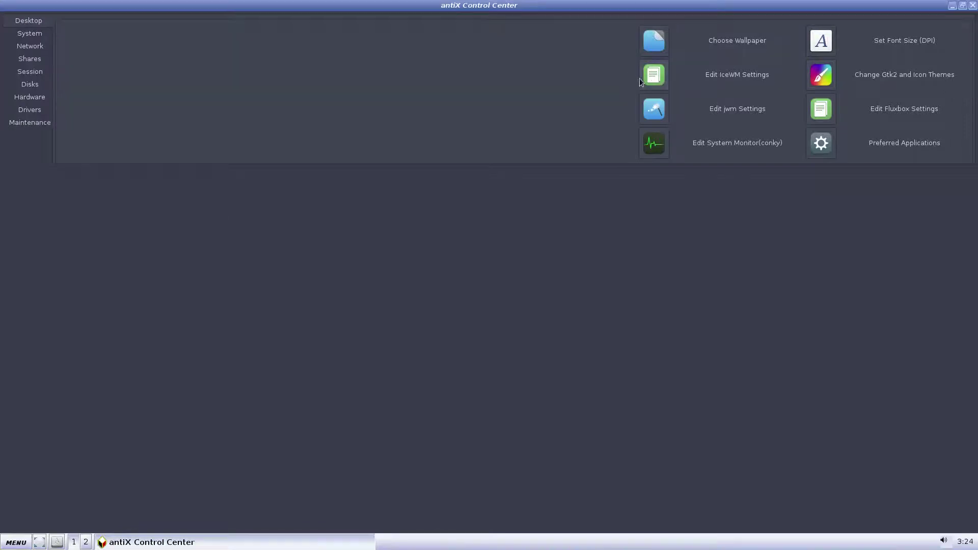
- Look at the jwm, Fluxbox and Conky configuration files and the preferred applications setting, closing each one
click(656, 110)
click(454, 6)
click(821, 109)
click(453, 6)
click(653, 143)
scroll(304, 130, down, 20)
click(453, 6)
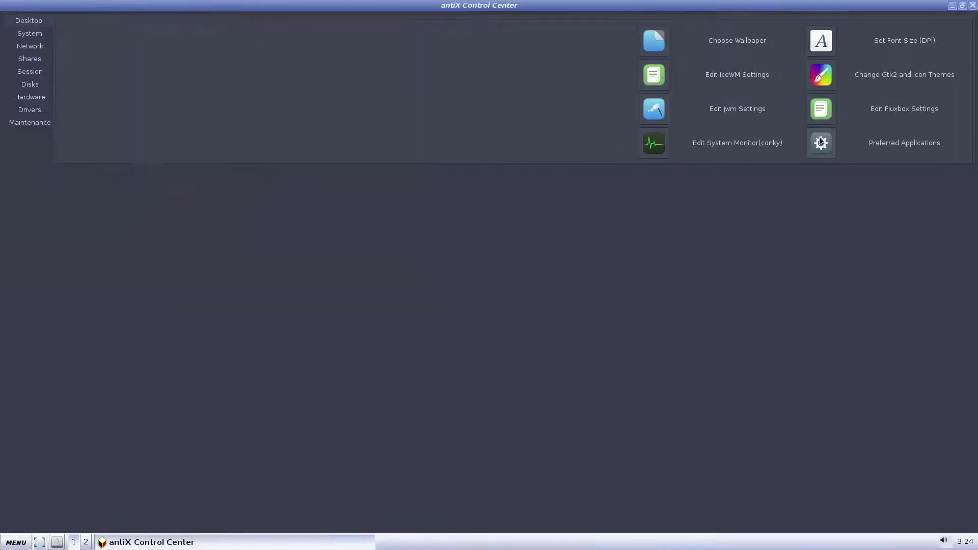
click(820, 143)
click(200, 7)
- Open the Synaptic package manager from the System settings, authorising it with the account password
click(30, 34)
click(654, 40)
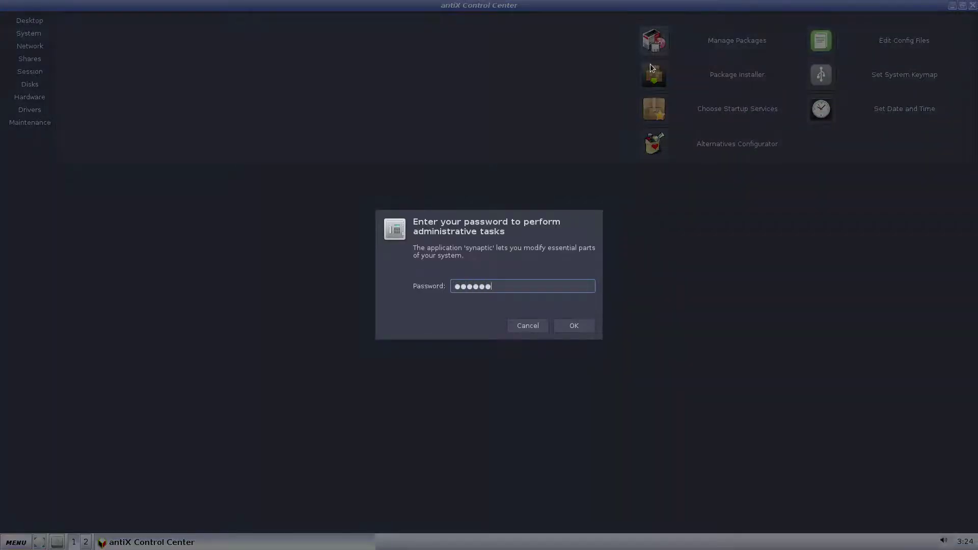
key(Return)
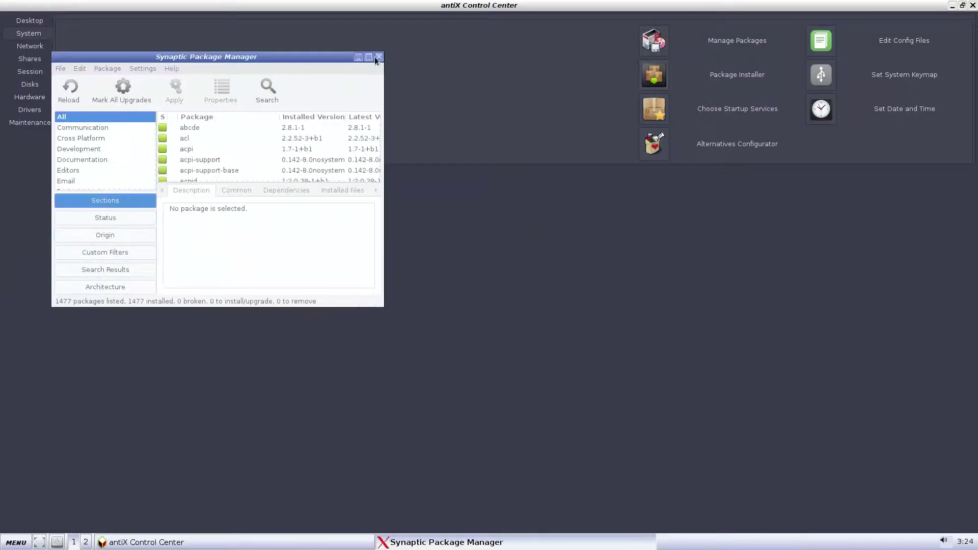
- Search the packages for libreoffice, look through the matches, and close the package manager
click(269, 91)
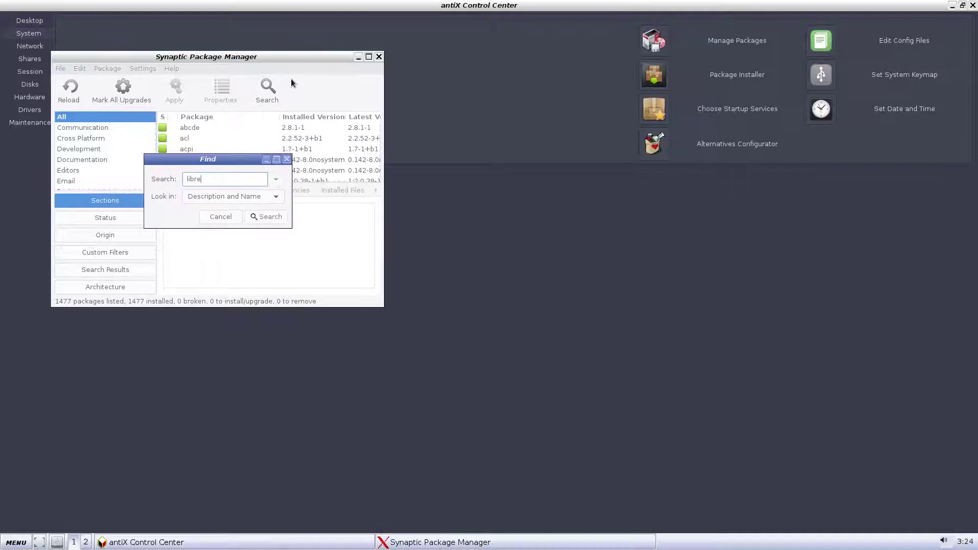
click(268, 217)
scroll(273, 153, down, 2)
scroll(274, 153, down, 1)
scroll(274, 152, up, 5)
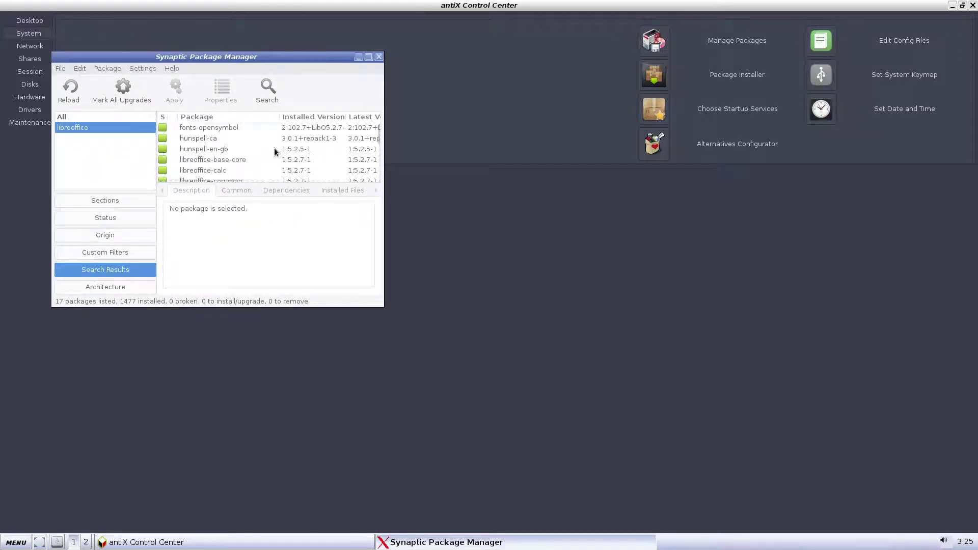
click(377, 57)
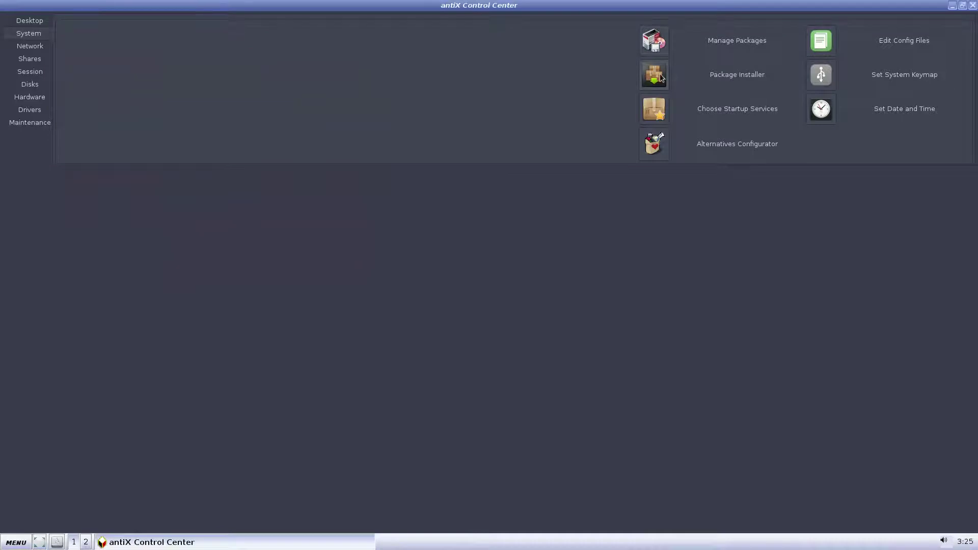
- Look through the application categories in the Package Installer, including Games, and close it
click(659, 77)
scroll(334, 237, down, 1)
double_click(334, 235)
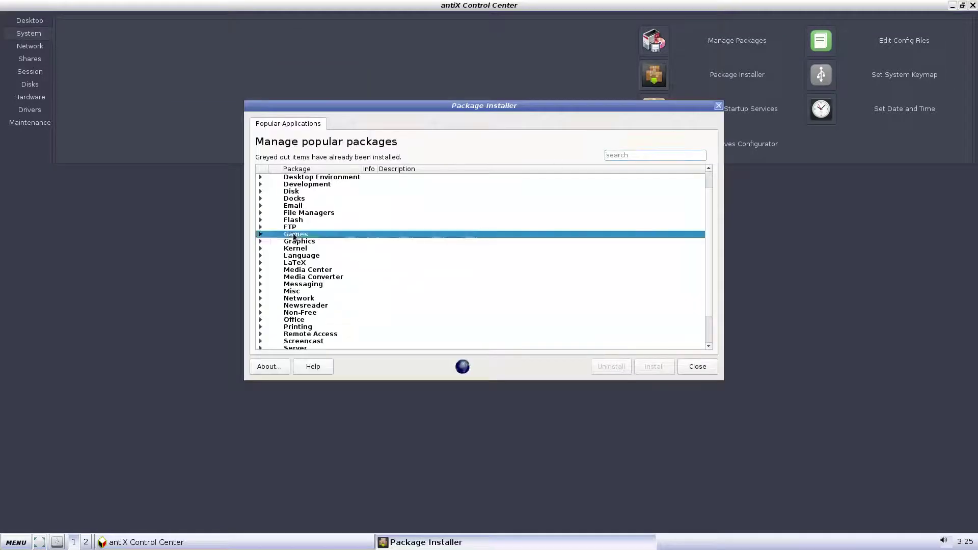
click(718, 105)
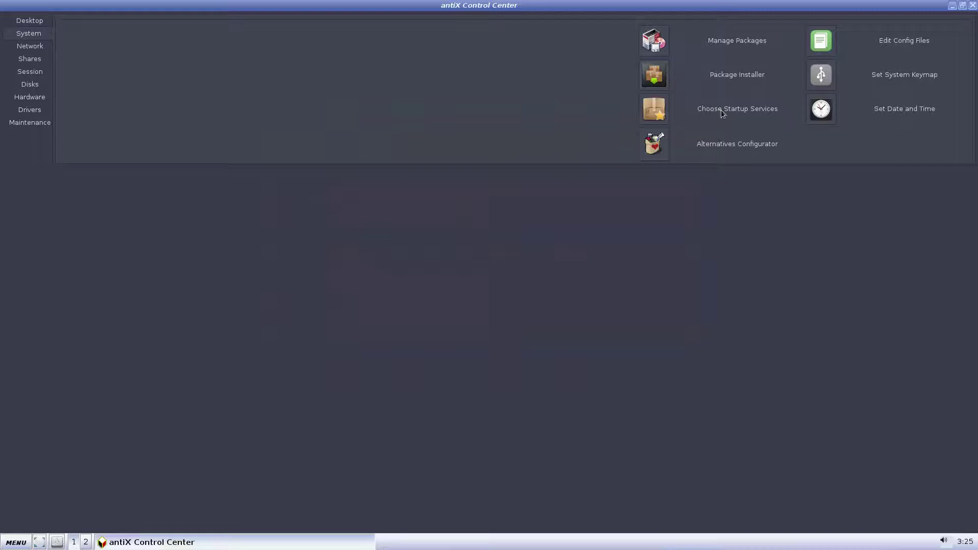
- Look at the startup services tool and the list in the Alternatives Configurator, closing both
click(657, 113)
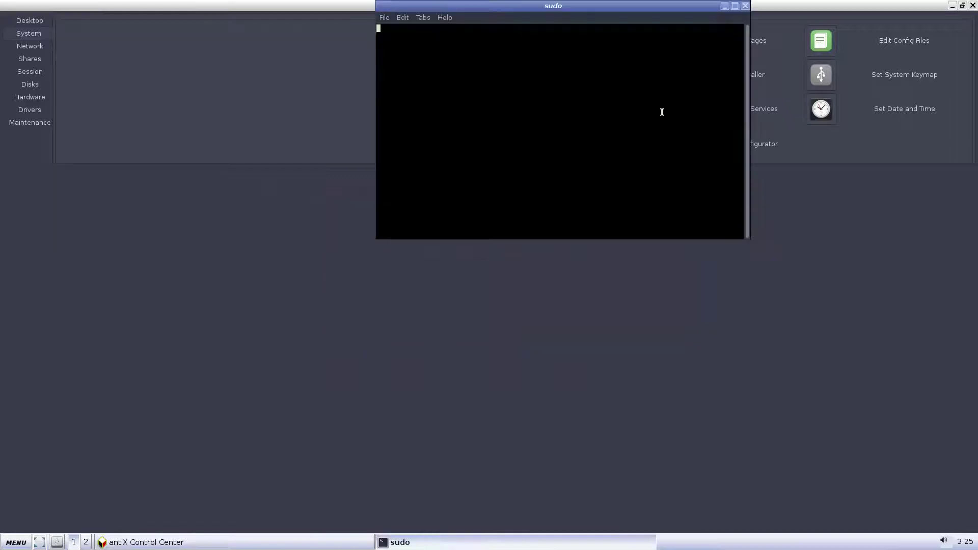
click(745, 6)
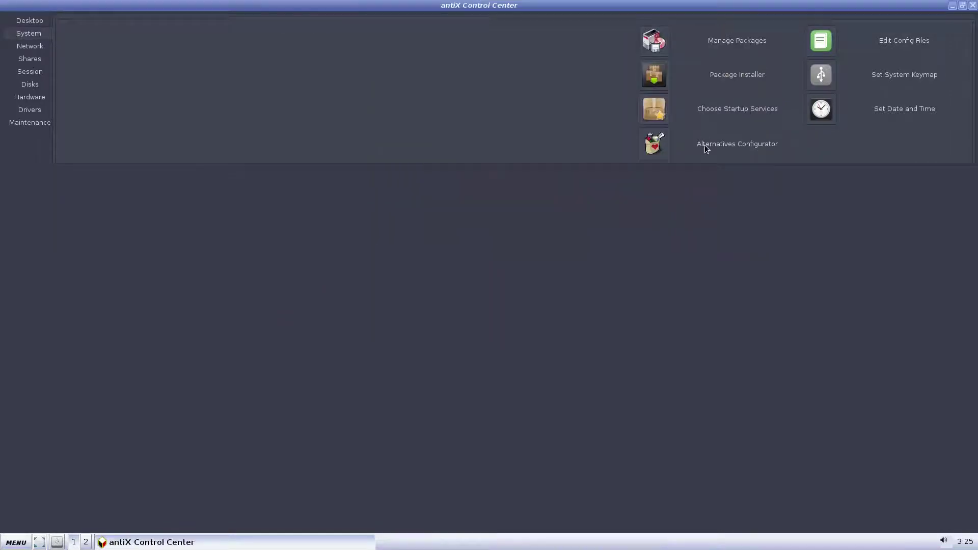
click(651, 145)
scroll(61, 115, down, 20)
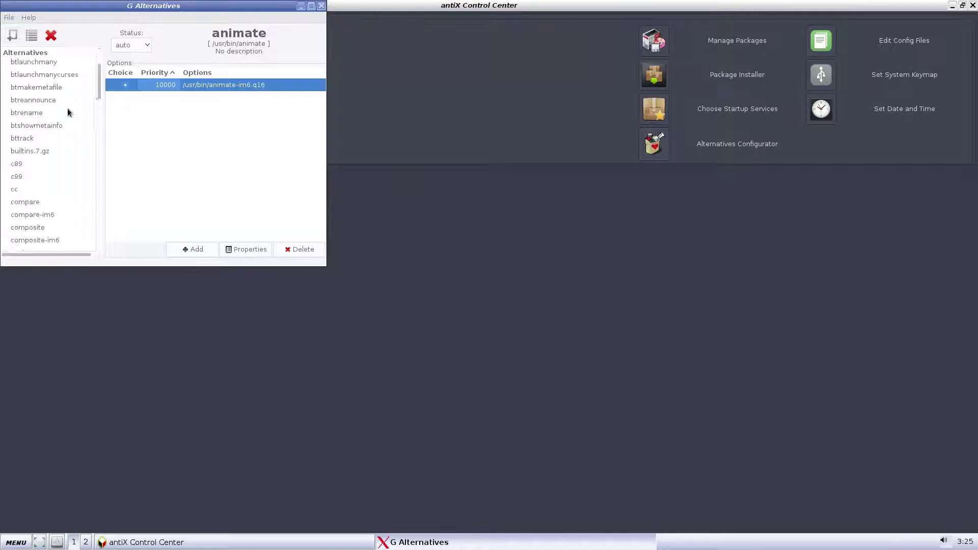
click(321, 6)
- Look at the system configuration files, the keyboard layout settings and the time zone configuration, closing each one
click(821, 40)
click(454, 7)
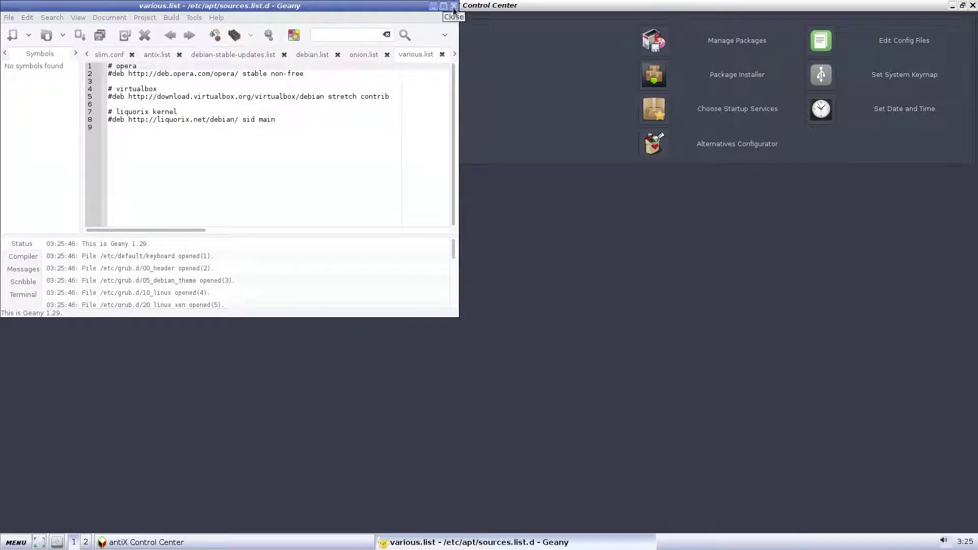
click(812, 75)
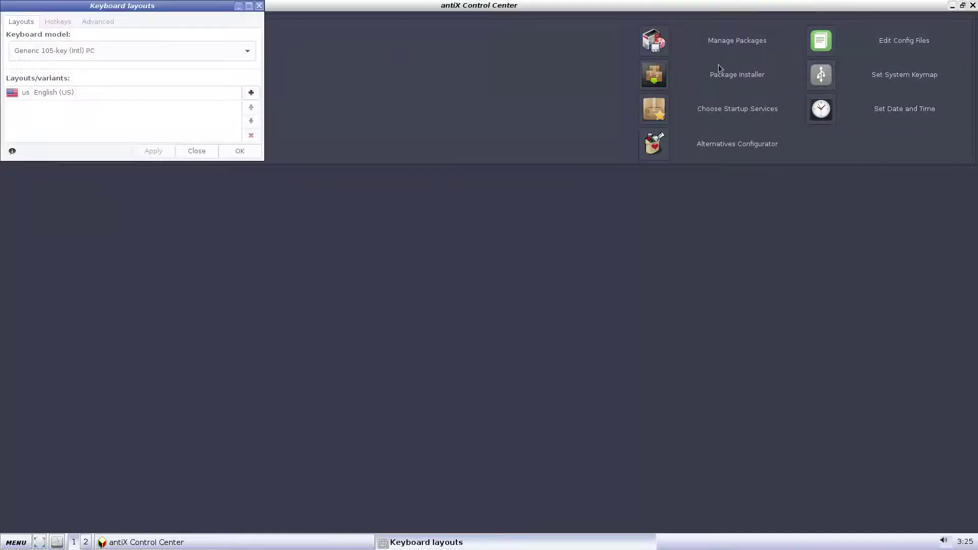
click(257, 8)
click(821, 109)
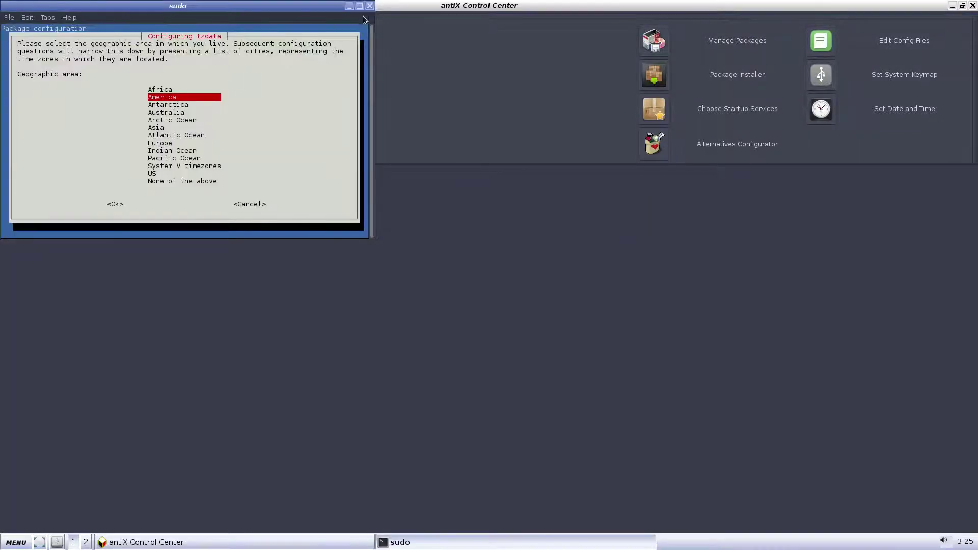
click(370, 7)
- Look at the Network Interfaces (ceni) tool in the Network settings and close it
click(36, 46)
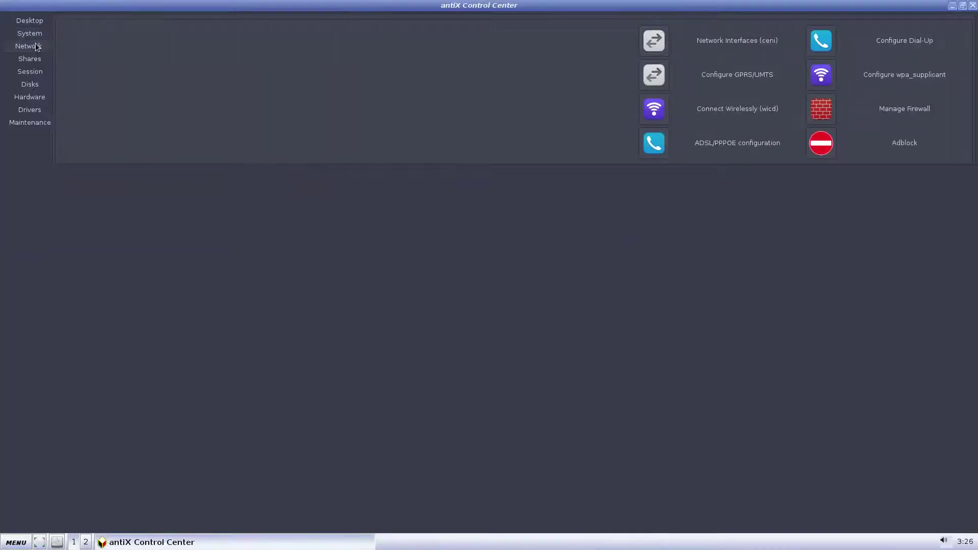
click(643, 44)
click(369, 7)
- Look through the provider, /etc/wvdial.conf and help pages of the UMTS & GPRS configuration, and close it
click(653, 74)
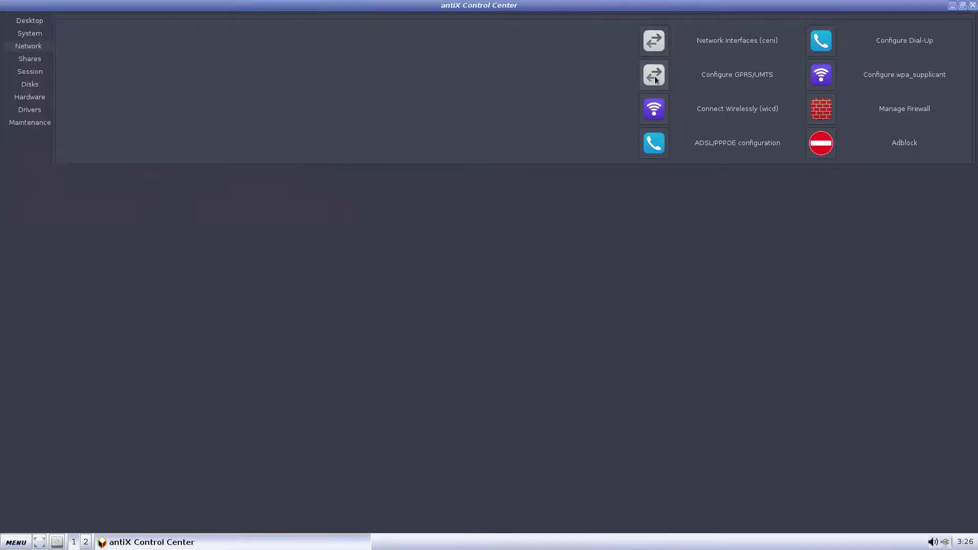
click(48, 19)
click(102, 20)
click(140, 20)
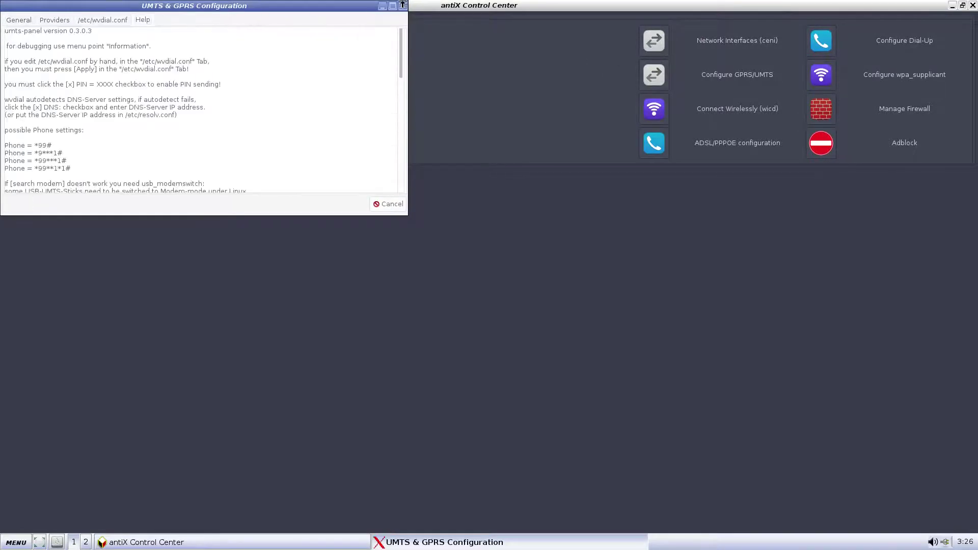
click(403, 6)
- Look at the Wicd wireless connection manager and the ADSL/PPPOE configuration, closing each one
click(648, 114)
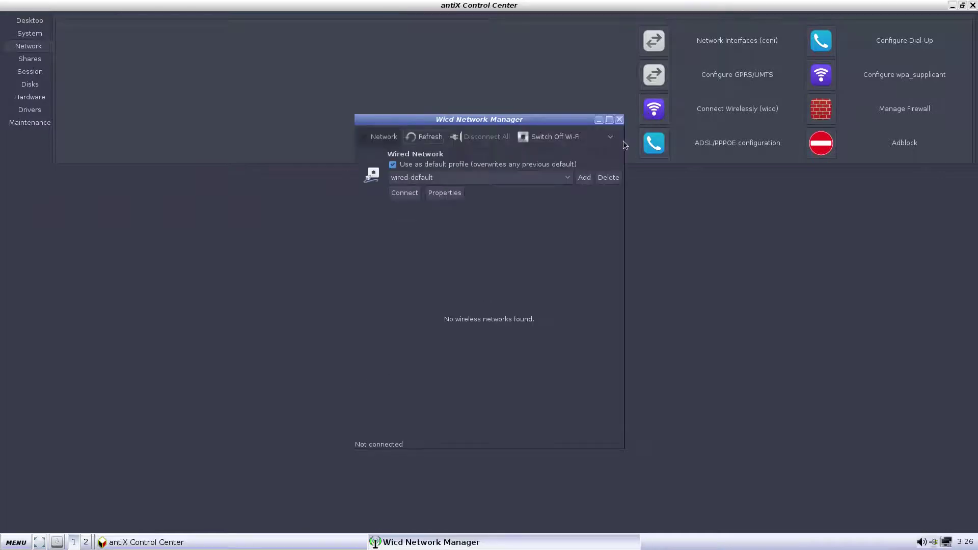
click(619, 120)
click(653, 143)
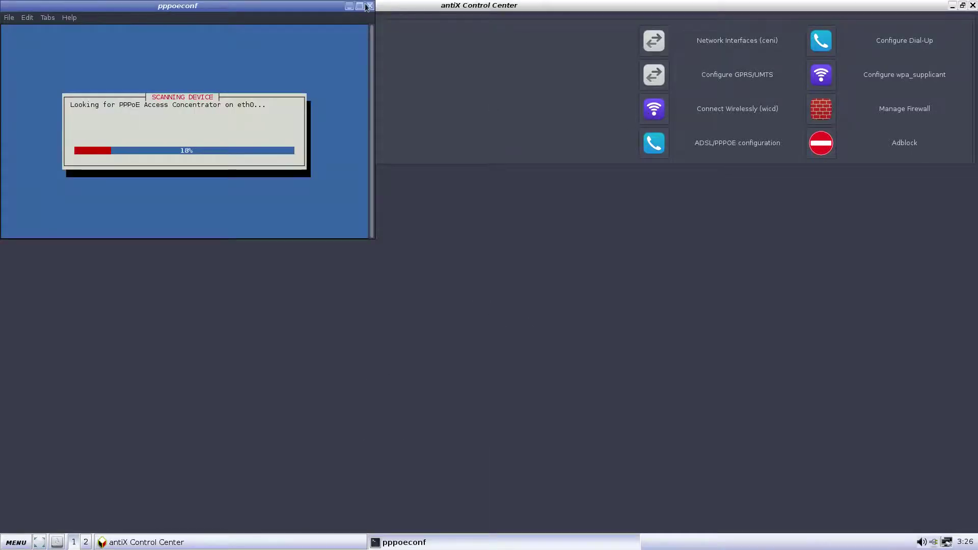
click(370, 6)
- Look at the dial-up configuration and the wpa_supplicant configuration, closing both
click(818, 43)
click(567, 233)
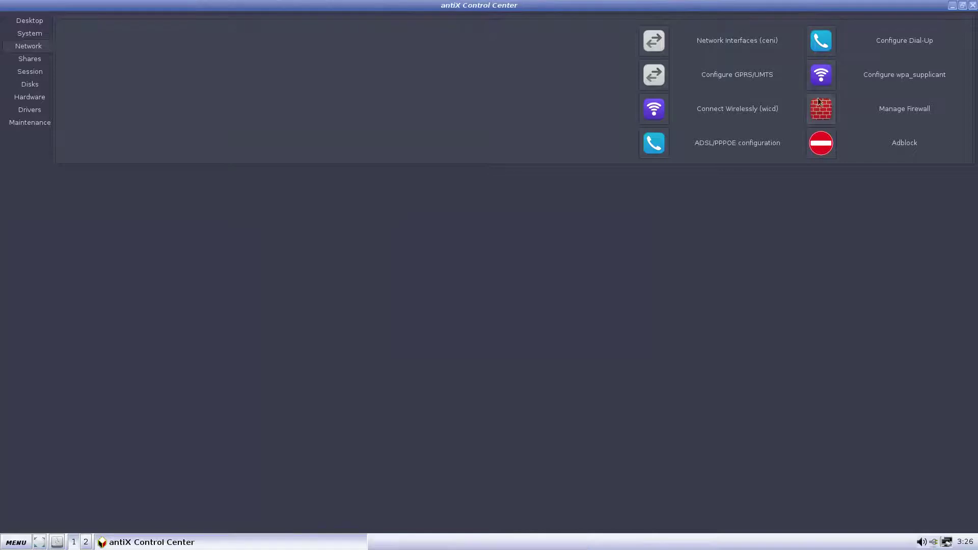
click(821, 74)
click(264, 6)
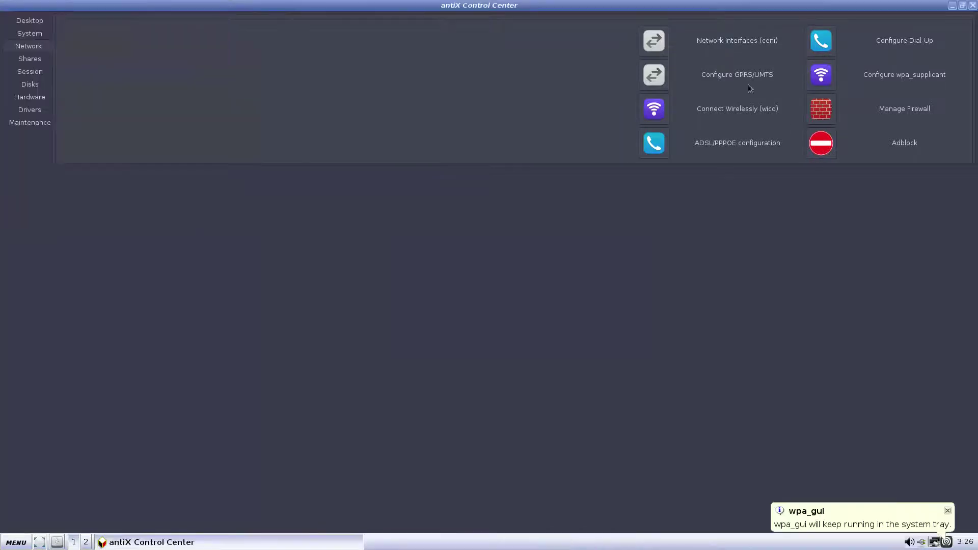
- Look at the firewall manager, close it, and go through the advert blocker without choosing any blocking service
click(820, 108)
click(176, 8)
click(820, 143)
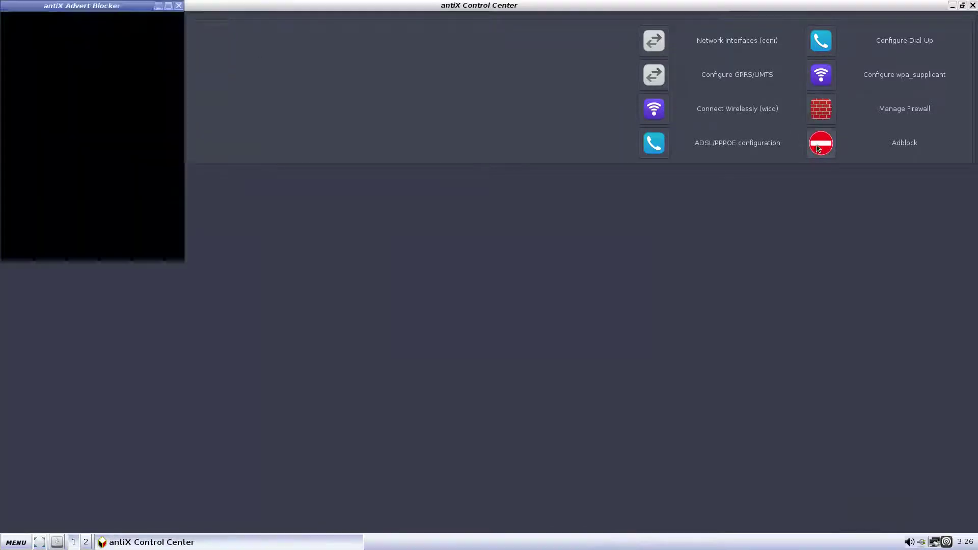
key(Return)
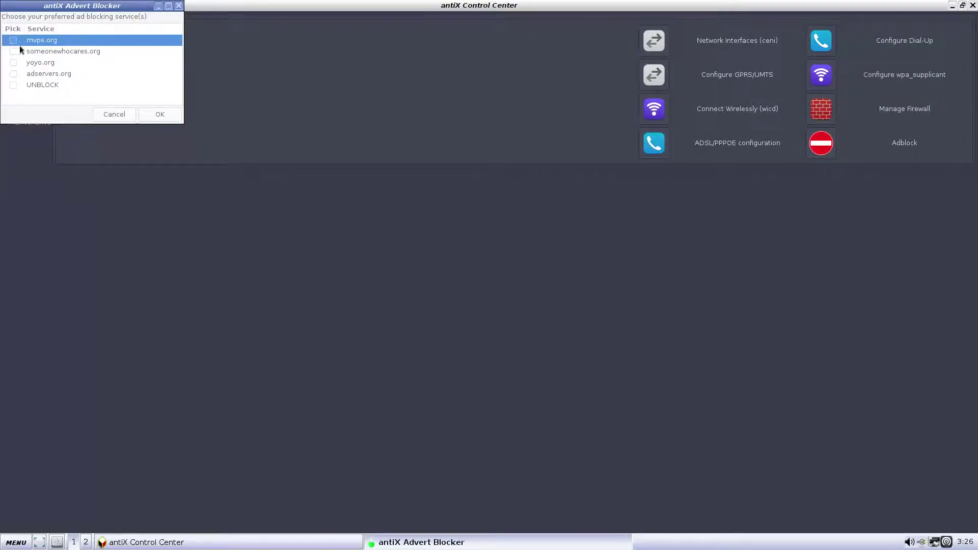
click(160, 114)
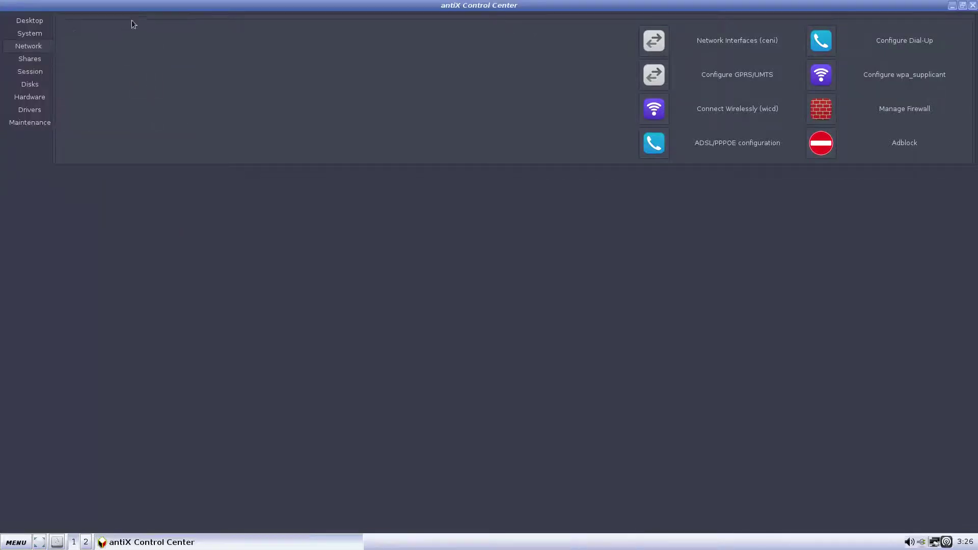
click(152, 95)
- Look at the Shares tools: the Connectshares configuration, file sharing via Droopy, and Disconnectshares
click(30, 59)
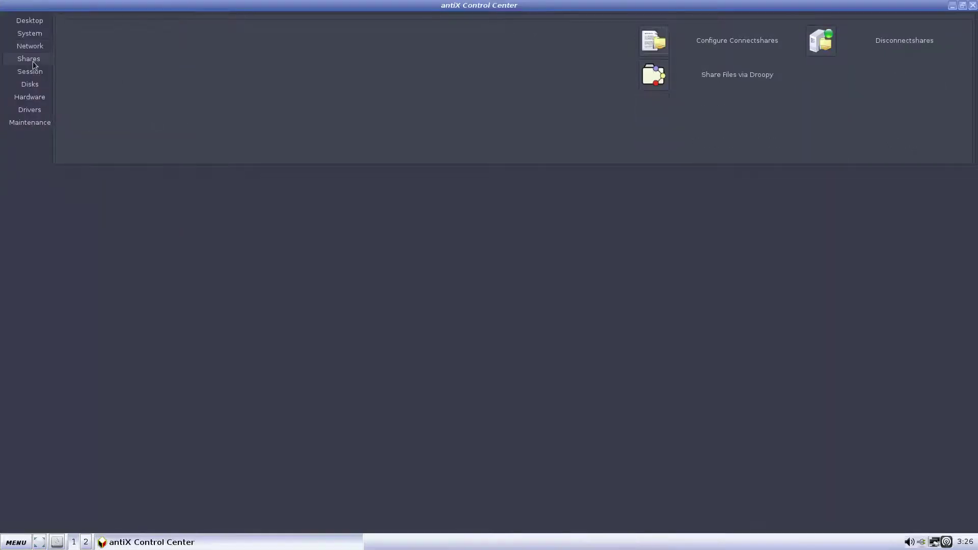
click(654, 41)
click(405, 7)
click(653, 75)
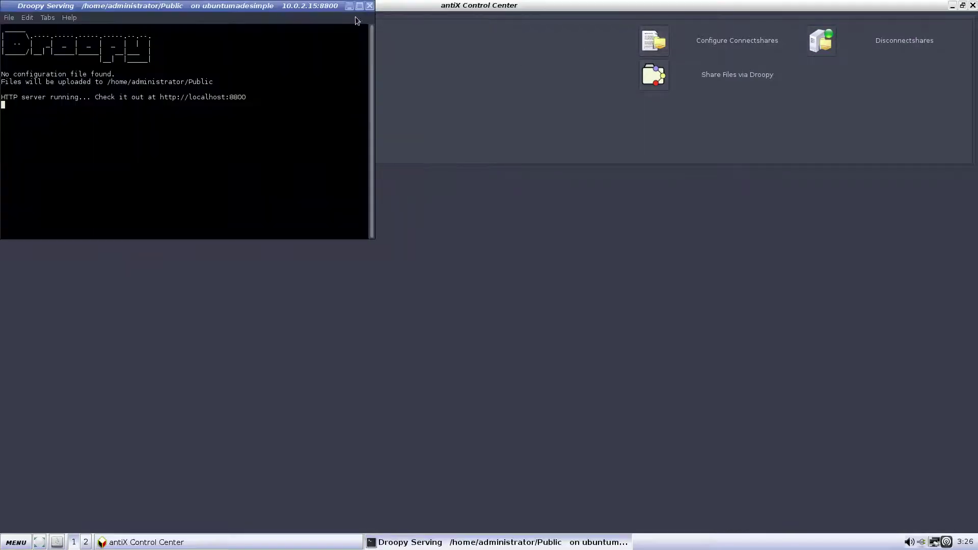
click(369, 6)
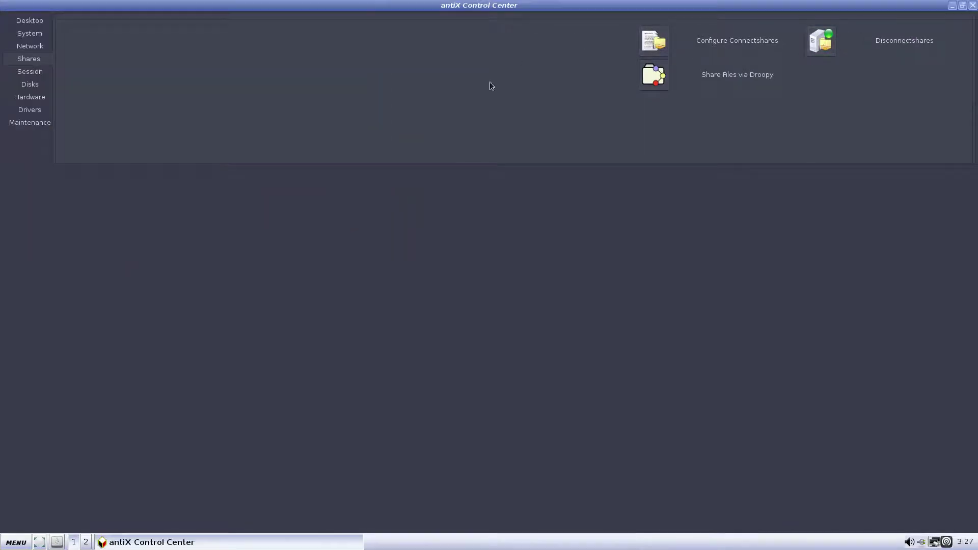
click(809, 42)
- Look at the session keyboard layout and the Slim background chooser in the Session settings, closing both
click(29, 71)
click(652, 48)
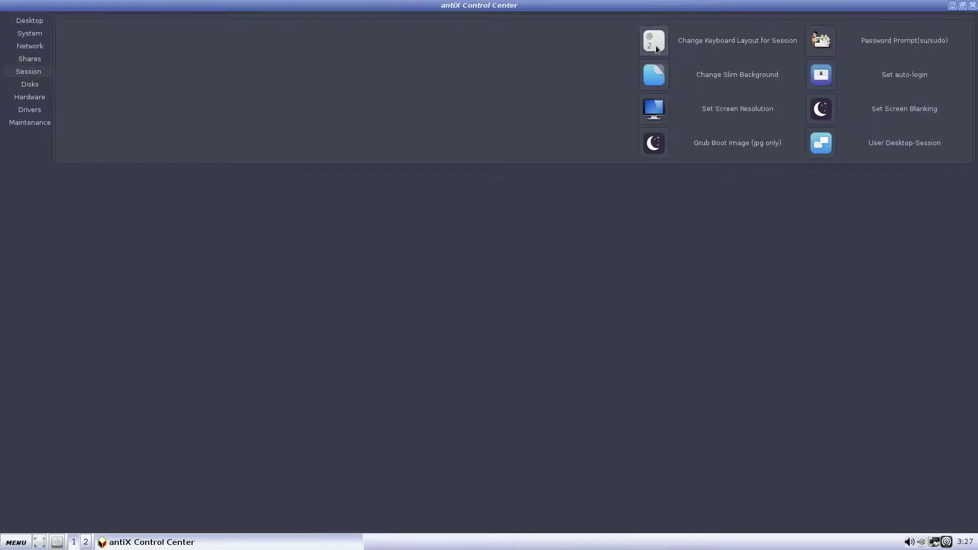
click(214, 6)
click(653, 75)
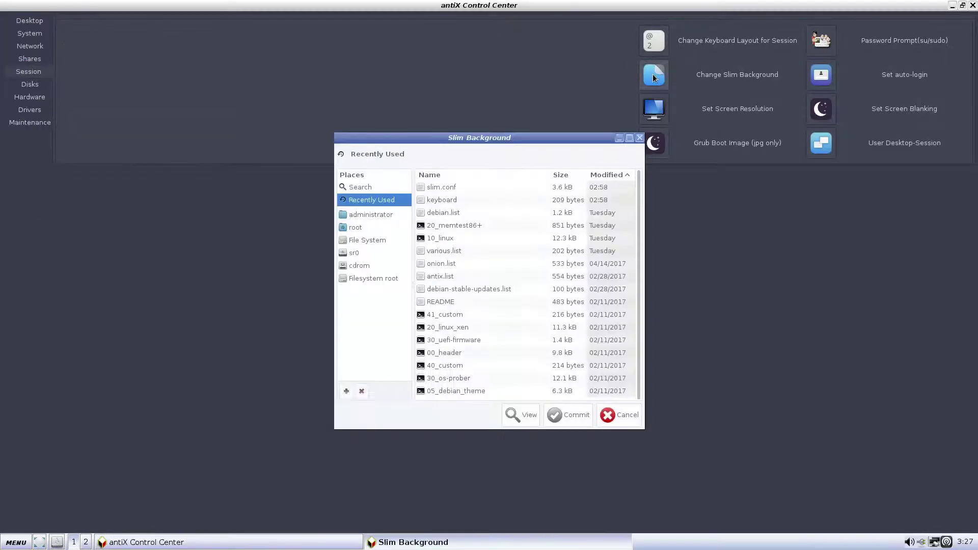
click(640, 137)
- Look at the screen resolution editor and the Grub boot image chooser, closing both
click(654, 110)
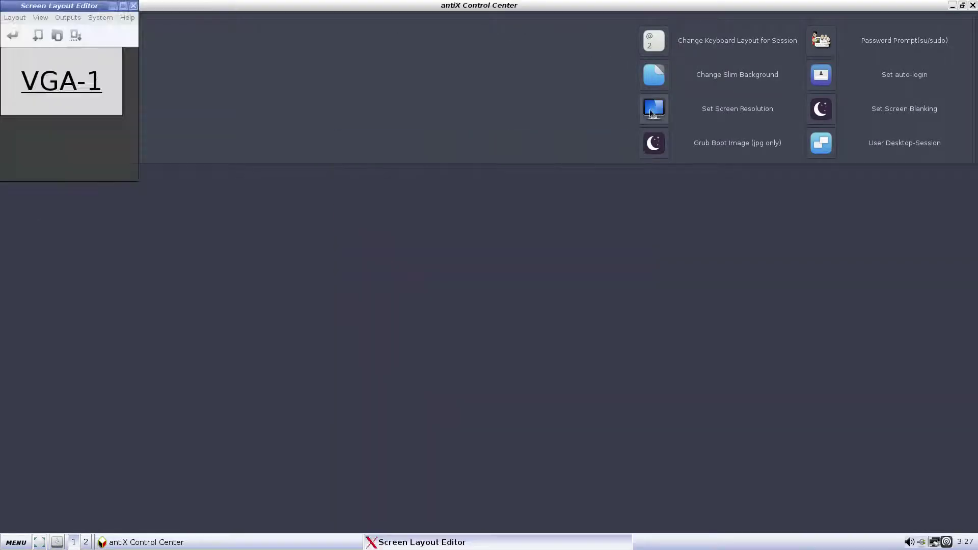
click(134, 9)
click(654, 143)
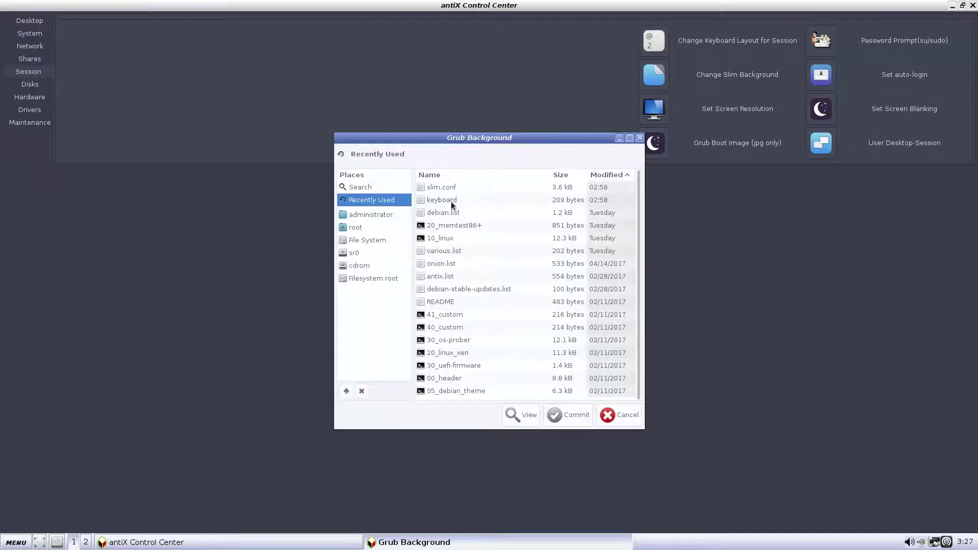
click(638, 138)
- Look at the su/sudo password prompt option and the auto-login setting, dismissing both
click(820, 40)
key(Escape)
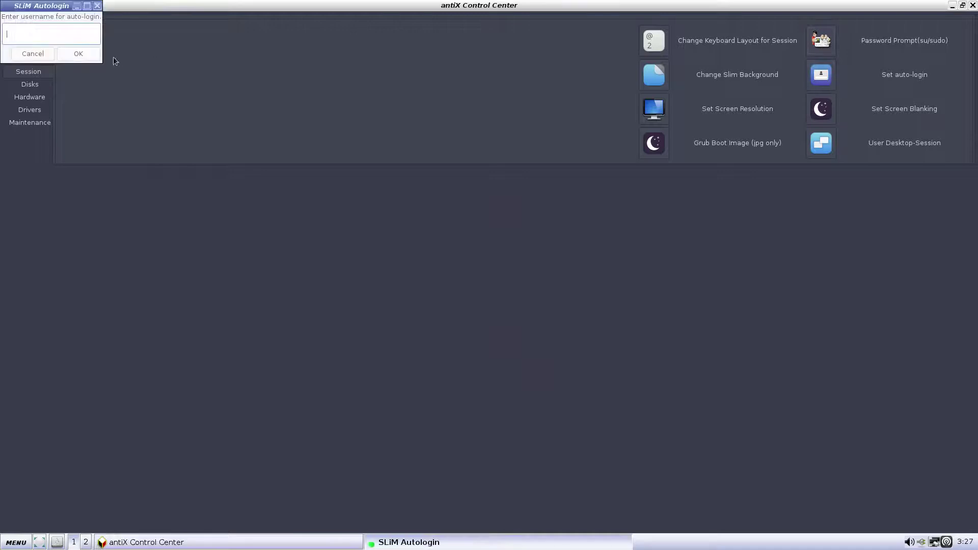
click(99, 6)
- Look at the screen blanking settings and the User Desktop-Session files, closing both
click(820, 108)
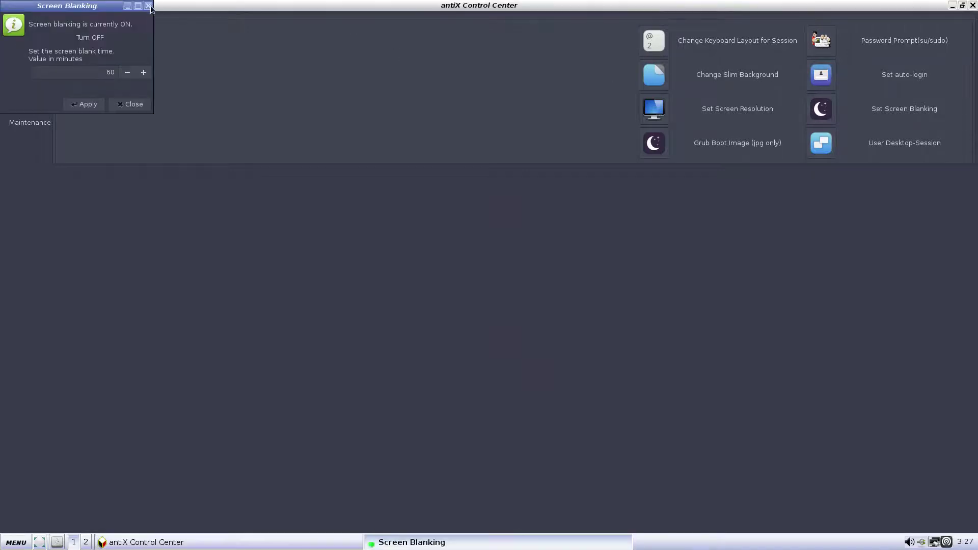
key(Escape)
click(820, 142)
click(458, 8)
- Look at the automount configuration, the antiX Linux installer and the connected-device mounting tool in the Disks settings, closing each one
click(34, 85)
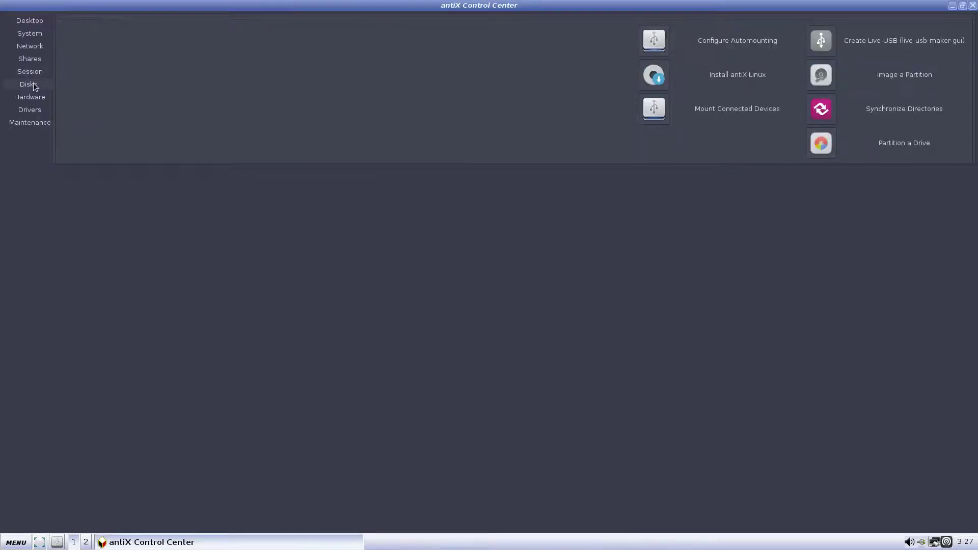
click(654, 42)
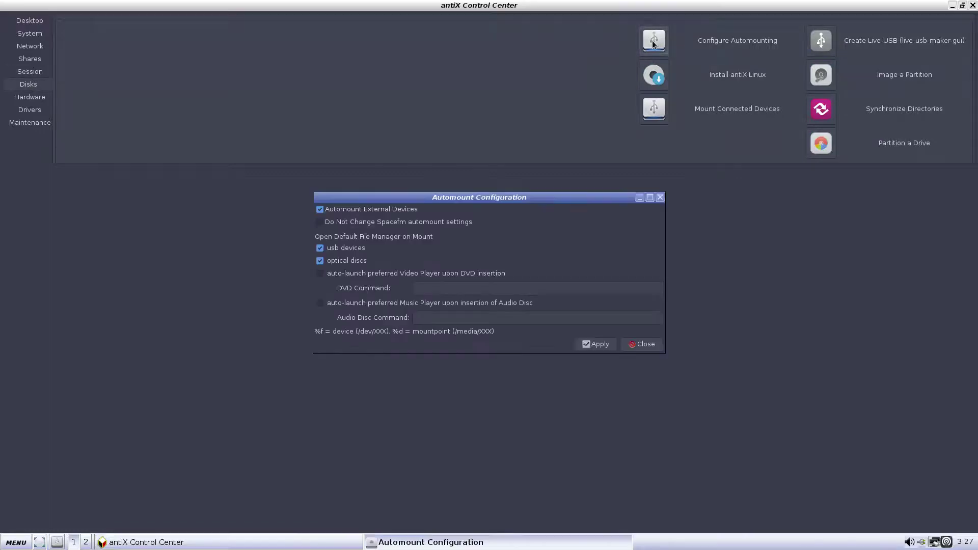
click(659, 197)
click(652, 80)
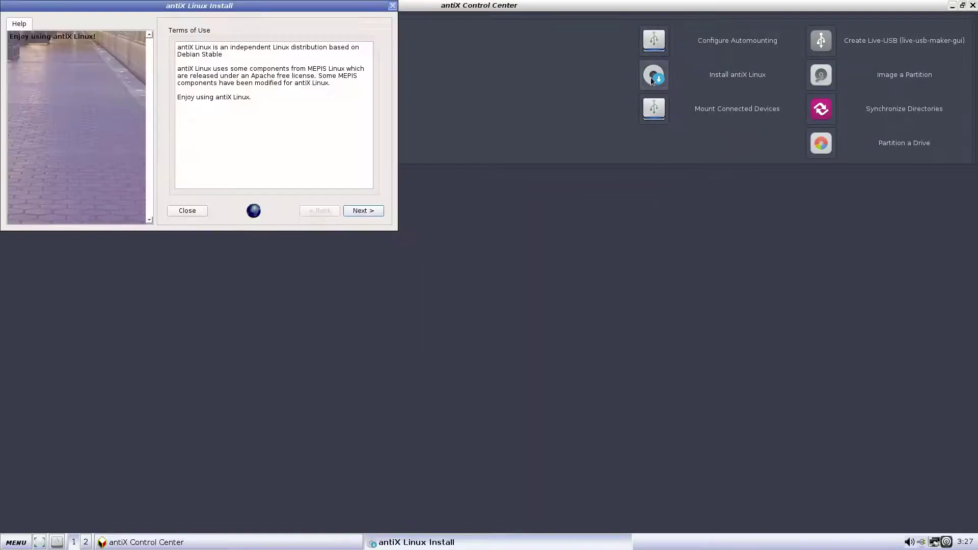
click(395, 7)
click(660, 111)
click(294, 6)
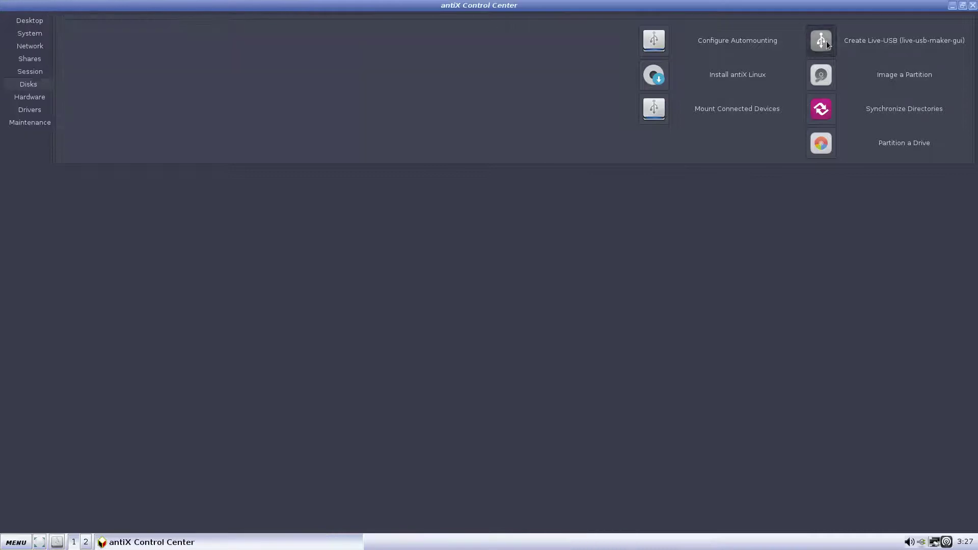
- Look at the live-USB maker, partition imaging, directory synchronization and drive partitioning tools, closing each one
click(824, 42)
click(220, 6)
click(821, 75)
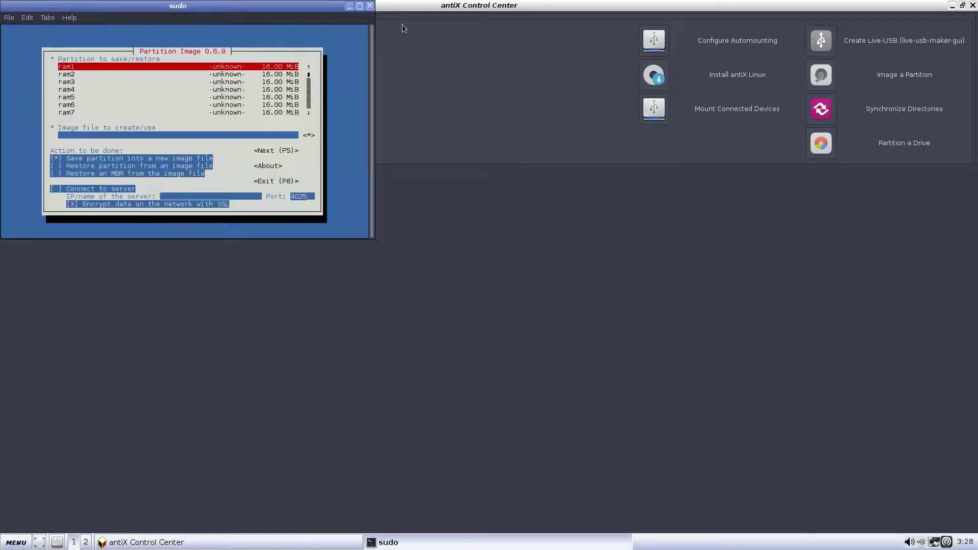
click(370, 6)
click(821, 108)
click(265, 9)
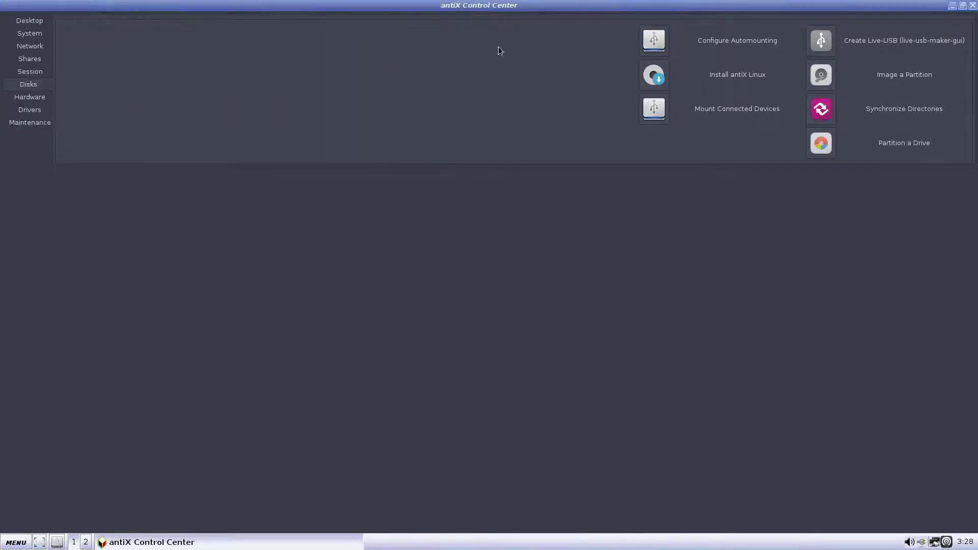
click(389, 8)
- Look at the printer setup, PC information and mouse configuration in the Hardware settings, closing each one
click(27, 99)
click(647, 42)
click(599, 209)
click(654, 77)
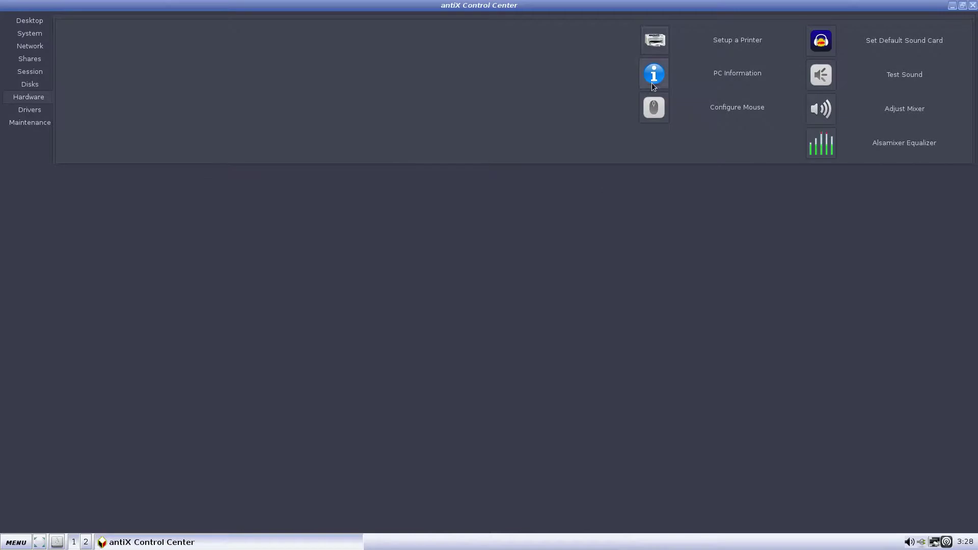
click(713, 94)
click(658, 100)
click(105, 10)
- Check the default sound card, run the sound test, and look at the mixer and the Alsamixer equalizer
click(815, 43)
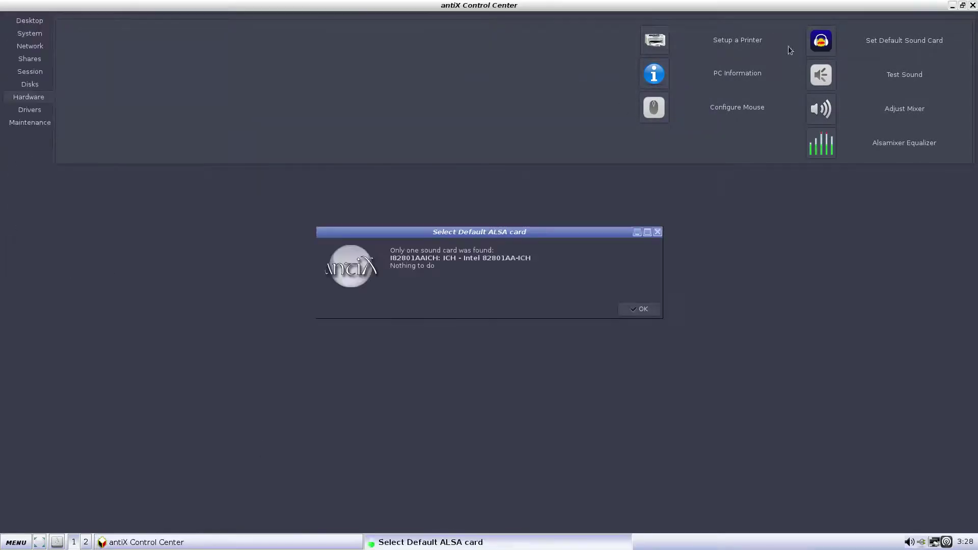
click(638, 312)
click(826, 81)
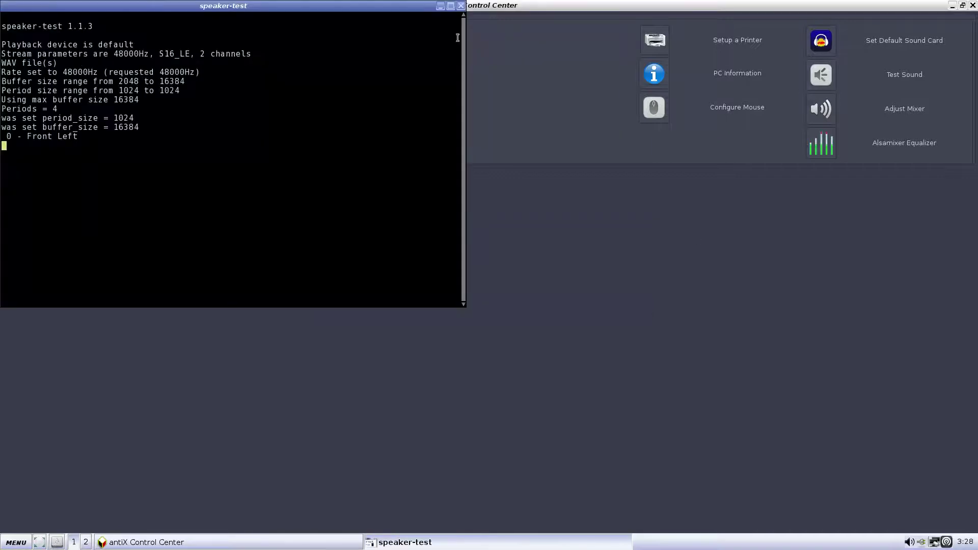
click(821, 113)
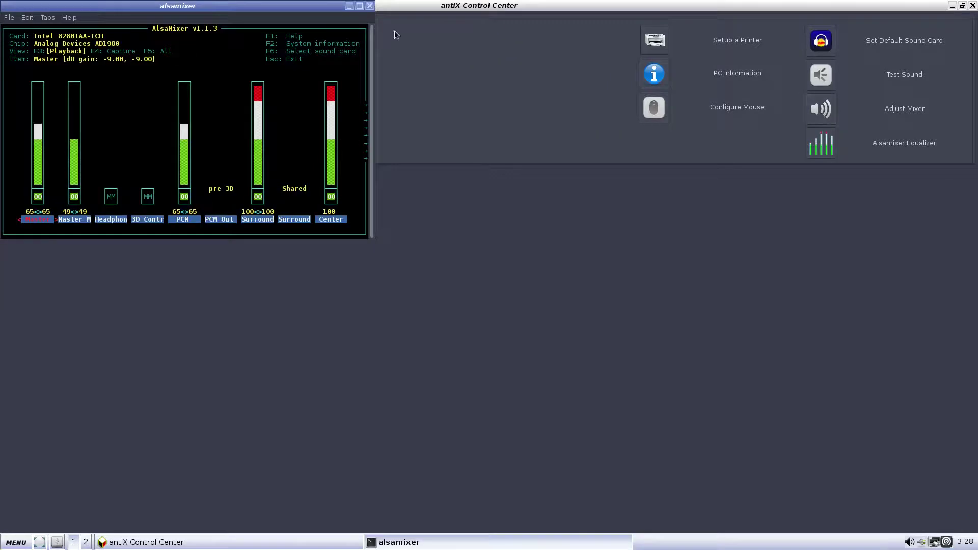
click(370, 6)
click(821, 143)
click(369, 6)
- Look at the Nvidia driver installer, restricted codecs installer and MS Windows wireless drivers in the Drivers settings, closing each one
click(30, 110)
click(654, 40)
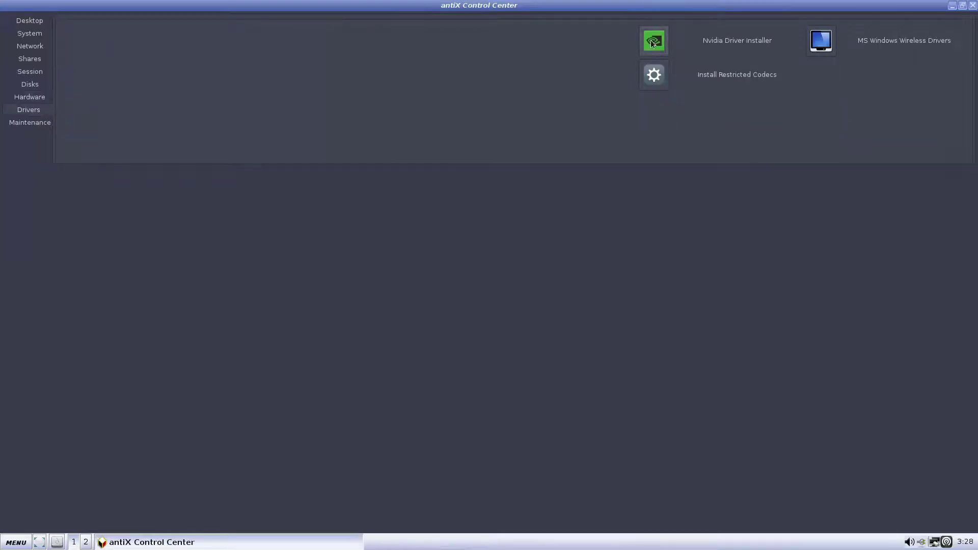
click(369, 6)
click(659, 74)
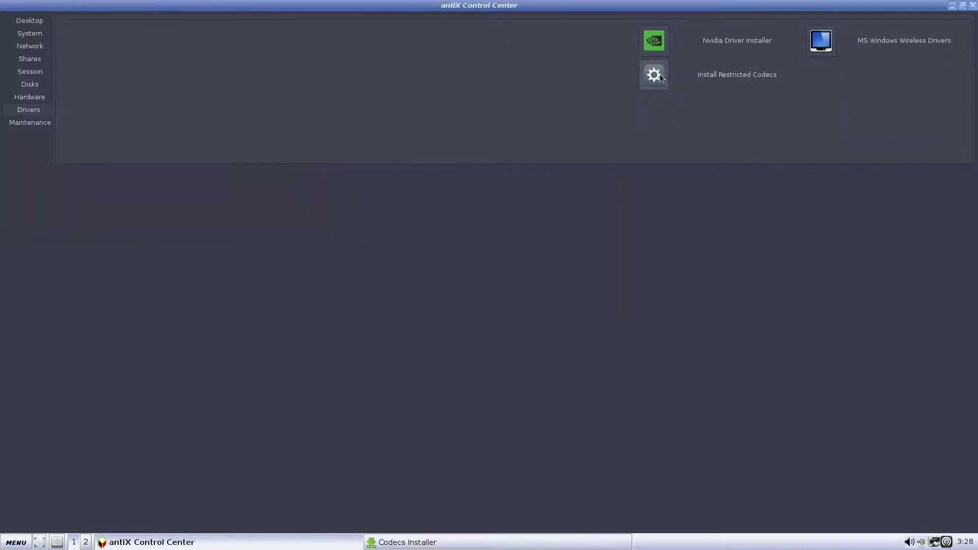
click(610, 165)
click(821, 40)
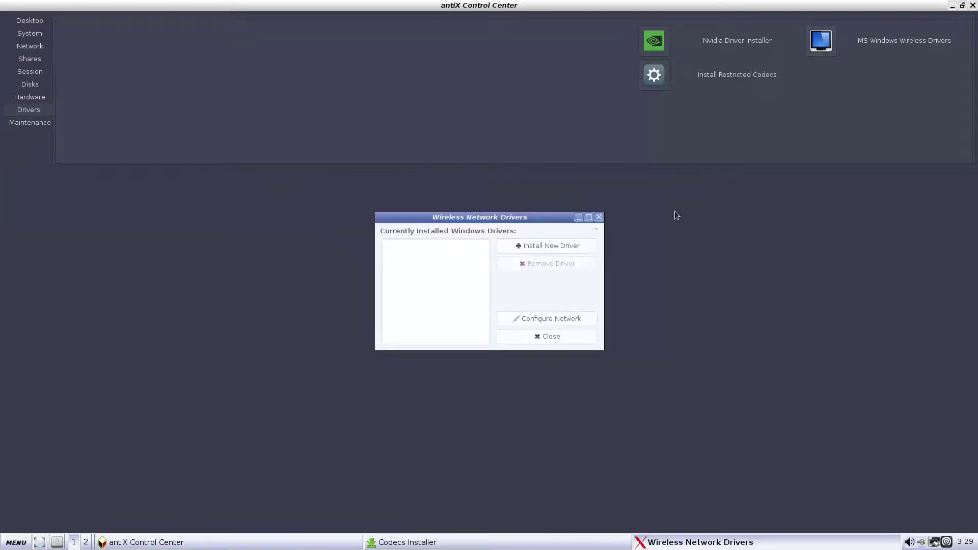
click(599, 218)
- Look at the ISO snapshot and system backup tools in the Maintenance settings, closing both
click(45, 126)
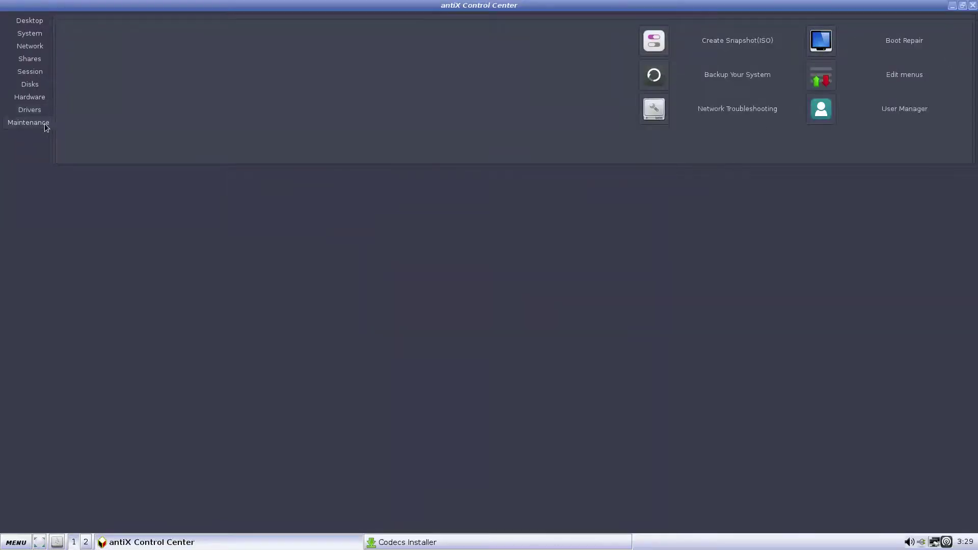
click(661, 45)
click(683, 109)
click(660, 81)
click(309, 6)
- Look at the Broadcom Manager opened from Network Troubleshooting in the Maintenance settings, closing it
click(654, 108)
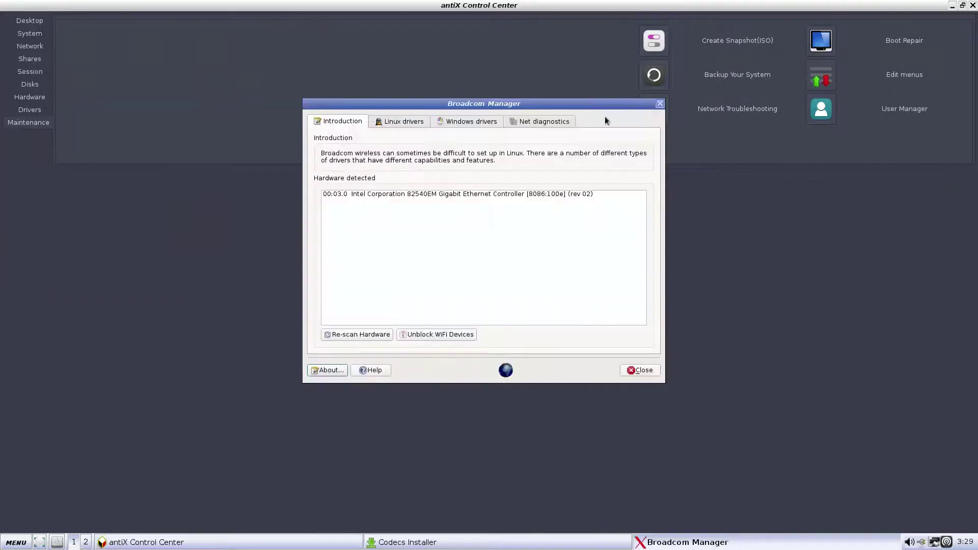
click(467, 121)
click(519, 124)
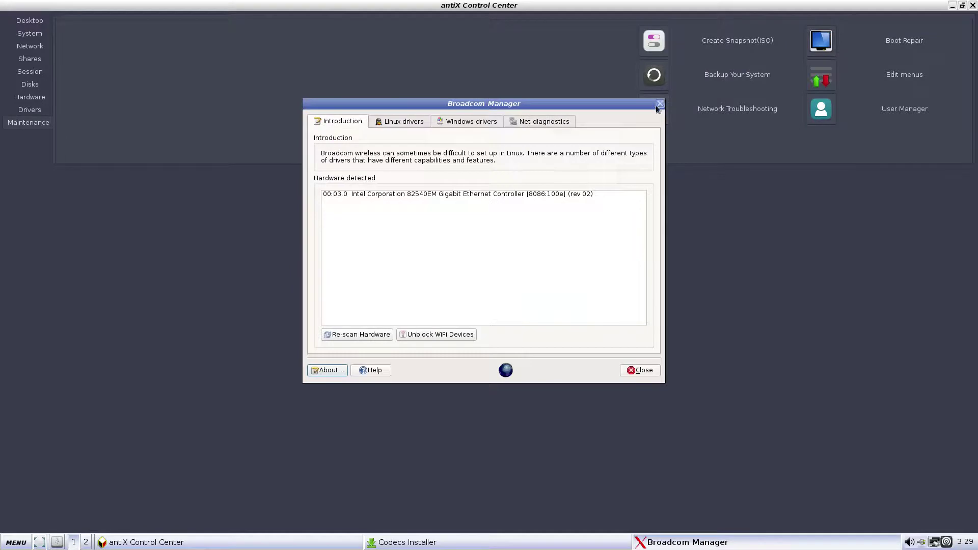
click(659, 105)
- Look at the Boot Repair and Edit menus tools in the Maintenance settings, closing both
click(821, 41)
key(Escape)
click(820, 75)
click(564, 227)
- Look at the User Manager's add, repair, recover and remove pages, closing it and the remaining Control Centre windows
click(821, 108)
click(22, 73)
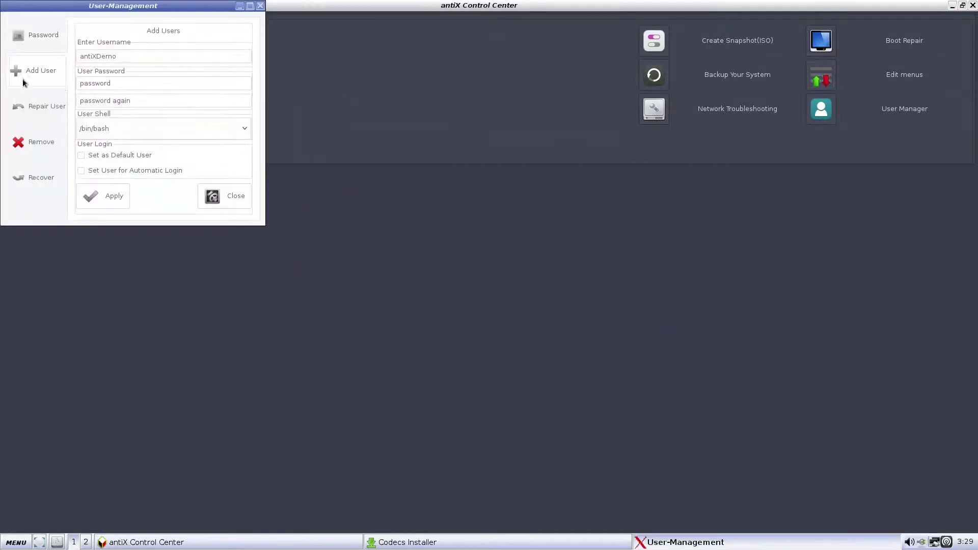
click(29, 101)
click(33, 170)
click(36, 141)
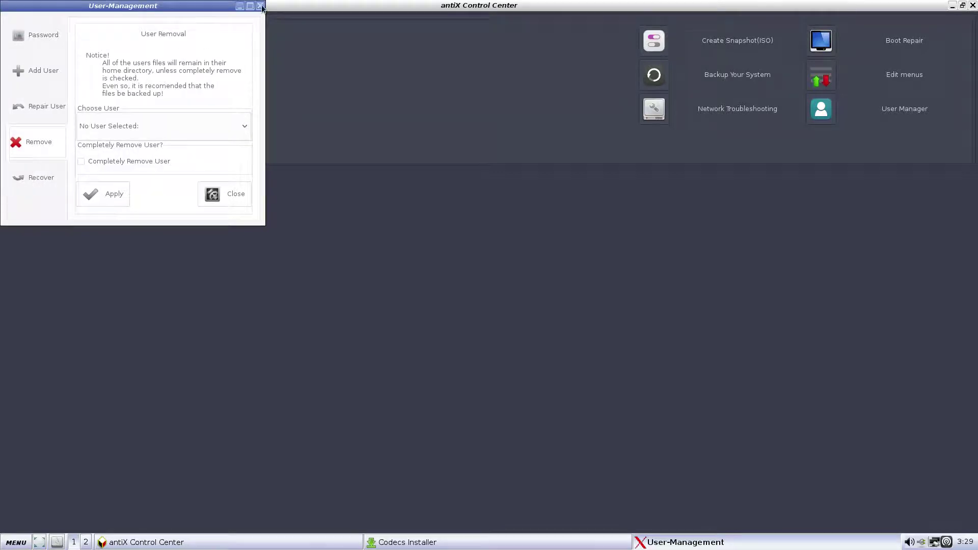
click(259, 5)
click(973, 5)
click(612, 165)
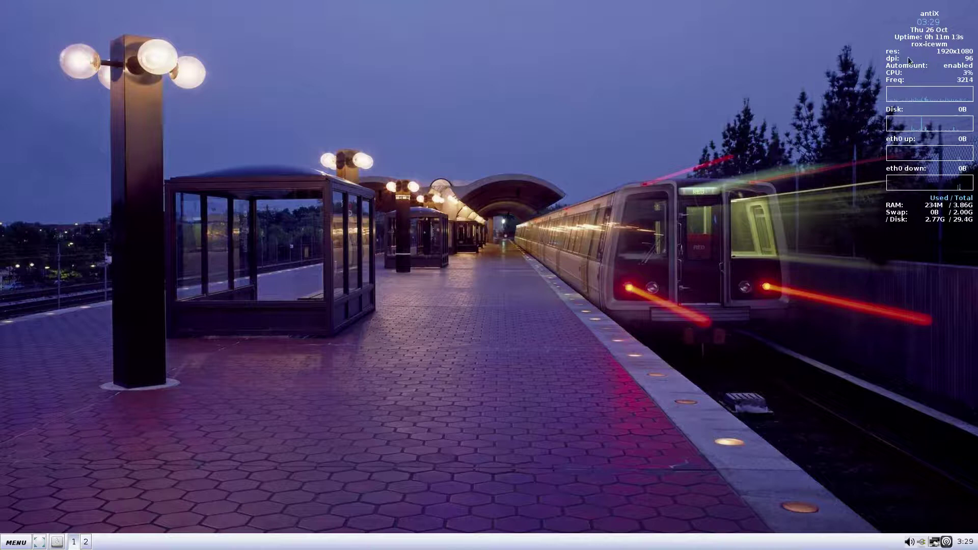
- Browse the Help topics in the desktop menu, including the list of man pages
right_click(616, 218)
mouse_move(662, 356)
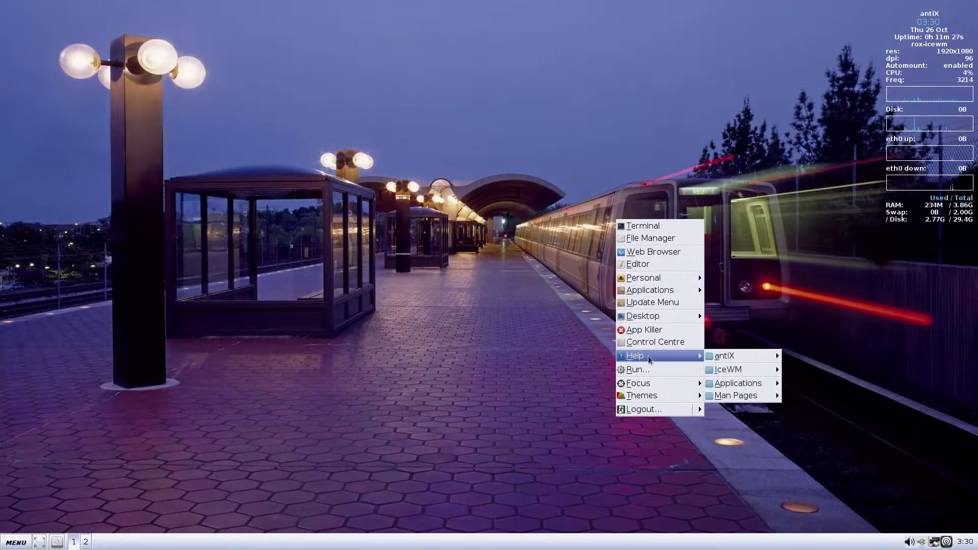
mouse_move(723, 359)
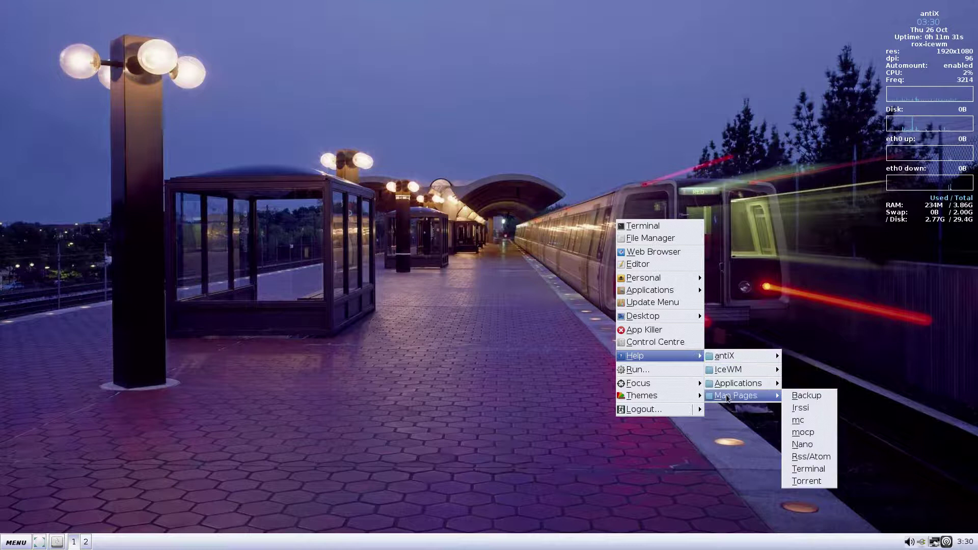
mouse_move(700, 386)
- Launch libreoffice through the Run prompt, check its version information and close it
click(670, 370)
text(libreoffice)
key(Return)
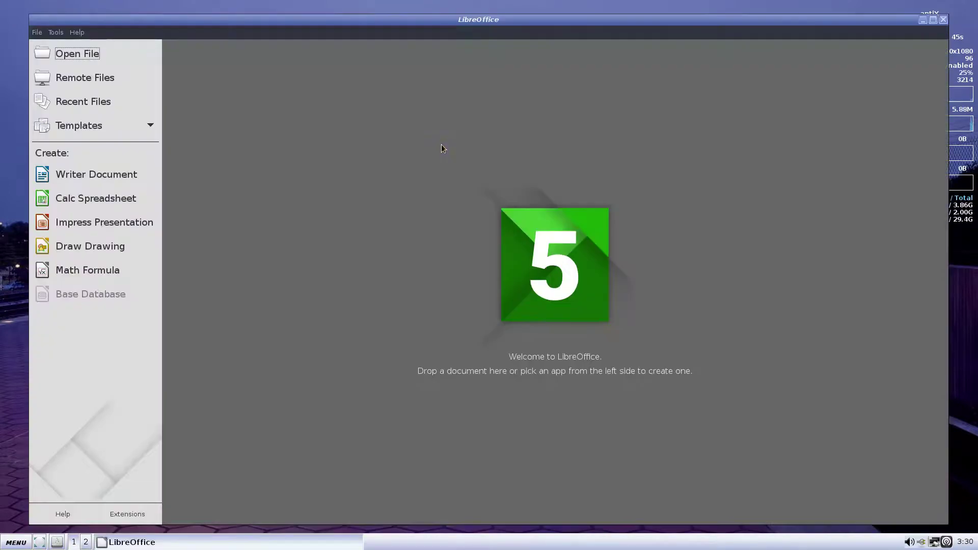
click(80, 32)
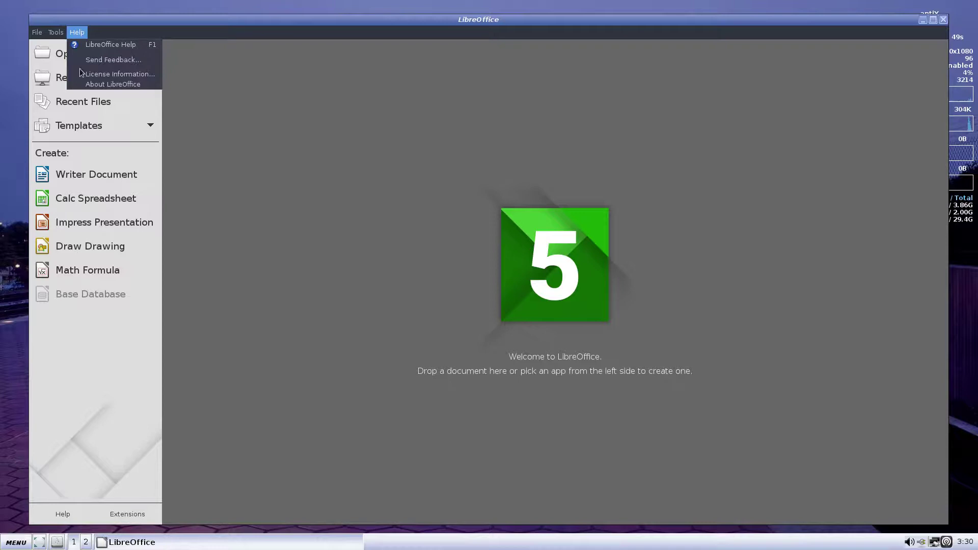
click(84, 85)
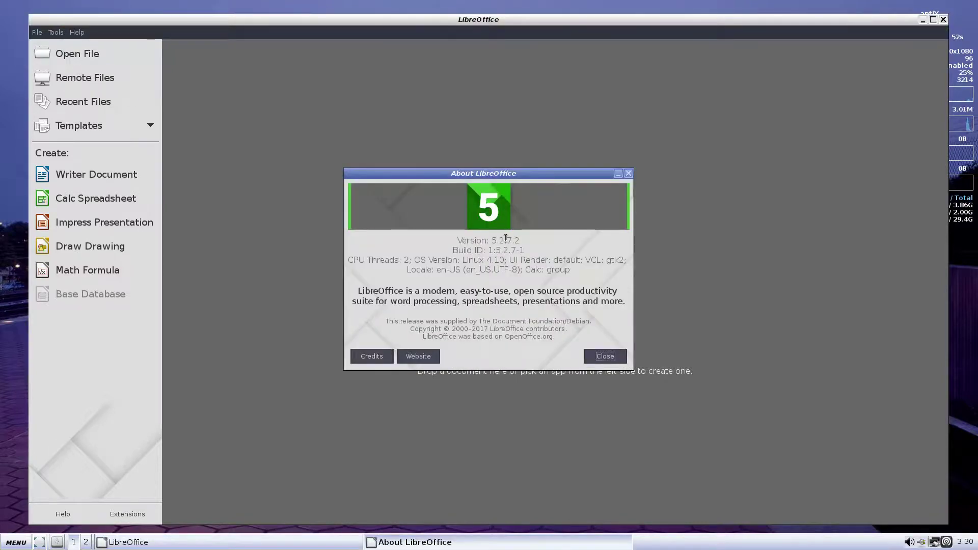
click(629, 174)
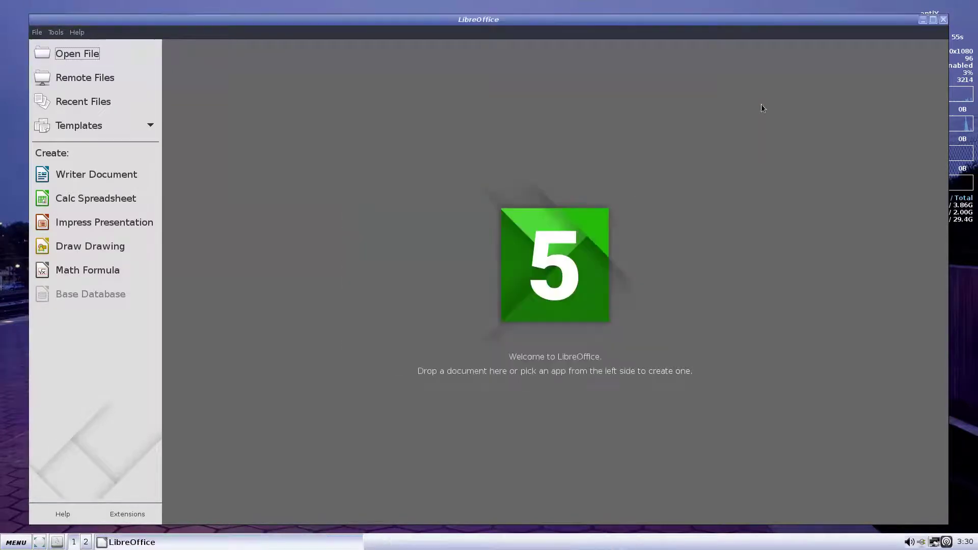
click(943, 19)
- Browse the desktop menu's focus modes and themes, and look at the logout options without logging out
right_click(509, 230)
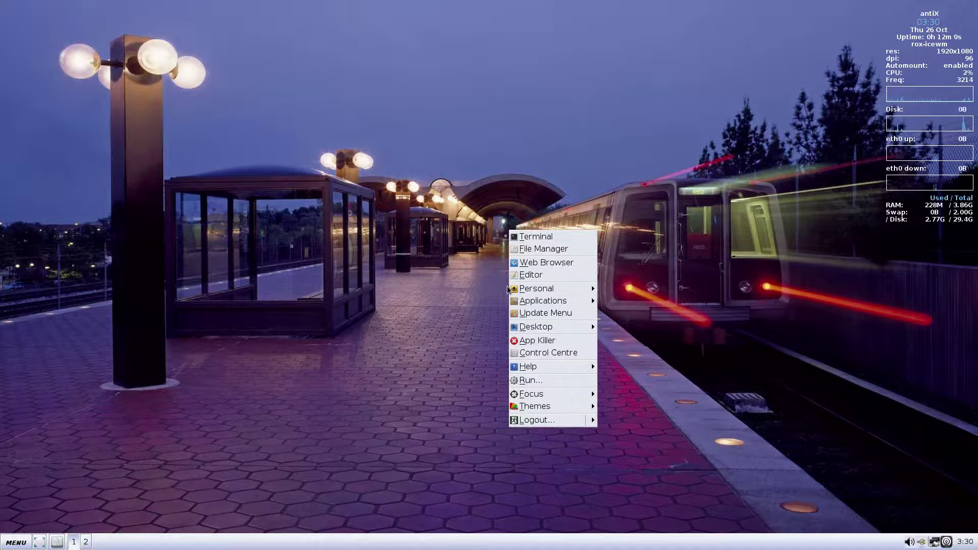
mouse_move(584, 398)
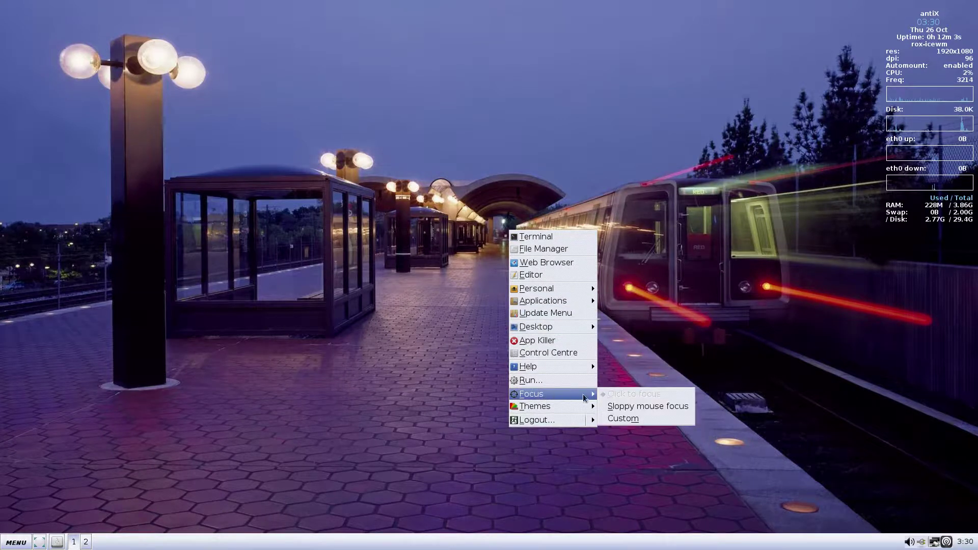
mouse_move(621, 402)
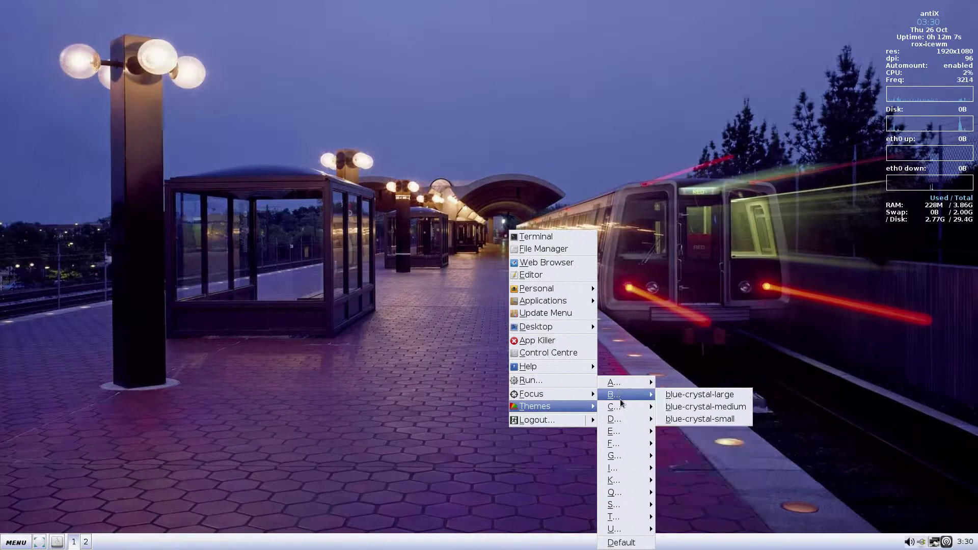
mouse_move(625, 459)
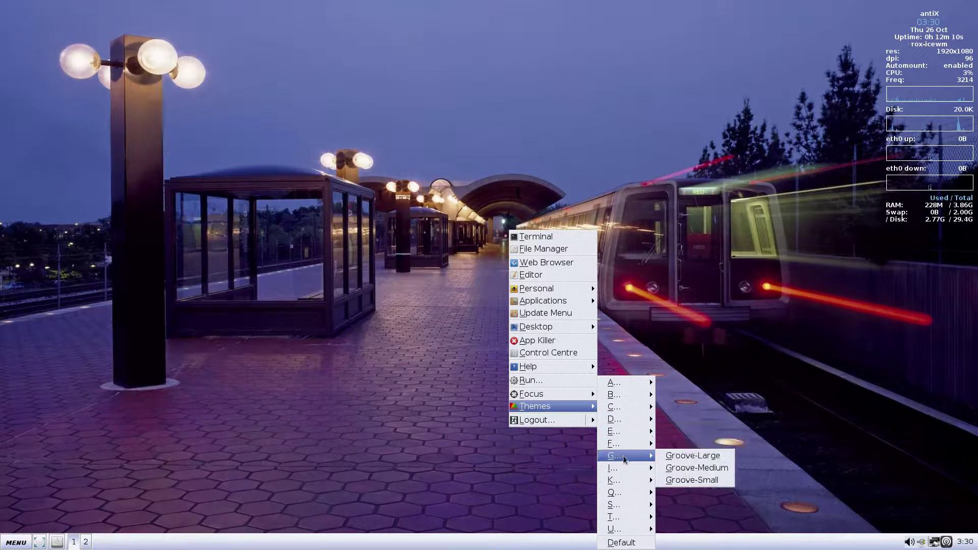
mouse_move(621, 497)
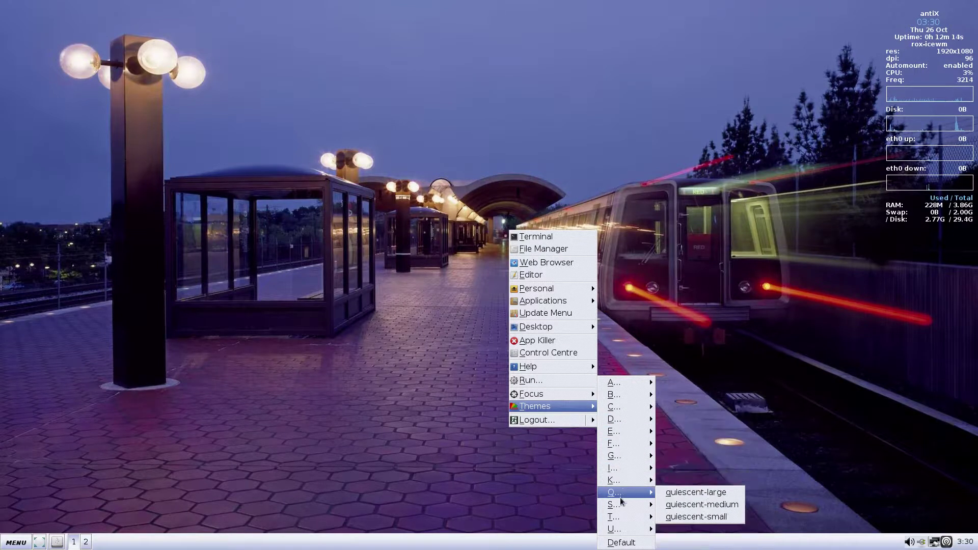
click(564, 423)
click(586, 224)
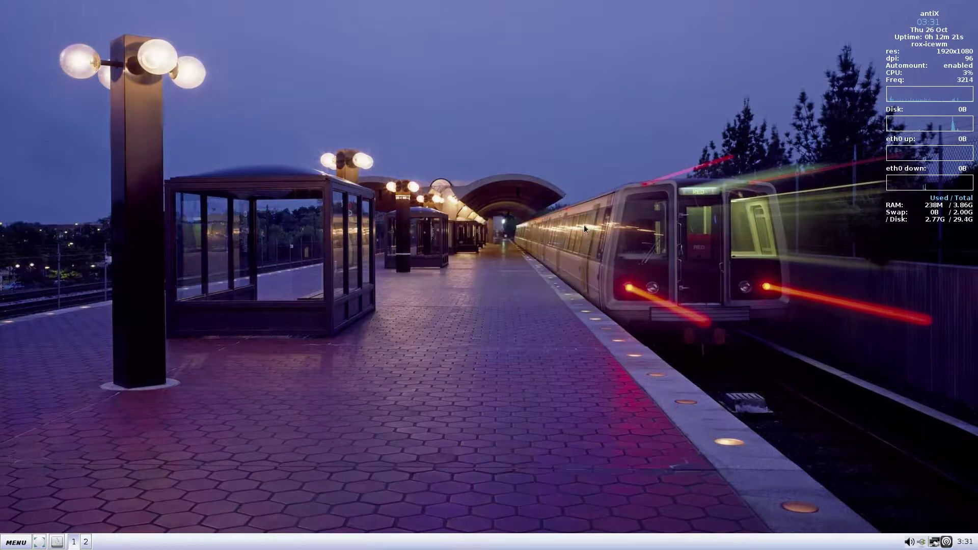
- Look at the wpa_gui wireless manager and the wired network options in the system tray, closing both
right_click(123, 65)
click(84, 60)
click(947, 542)
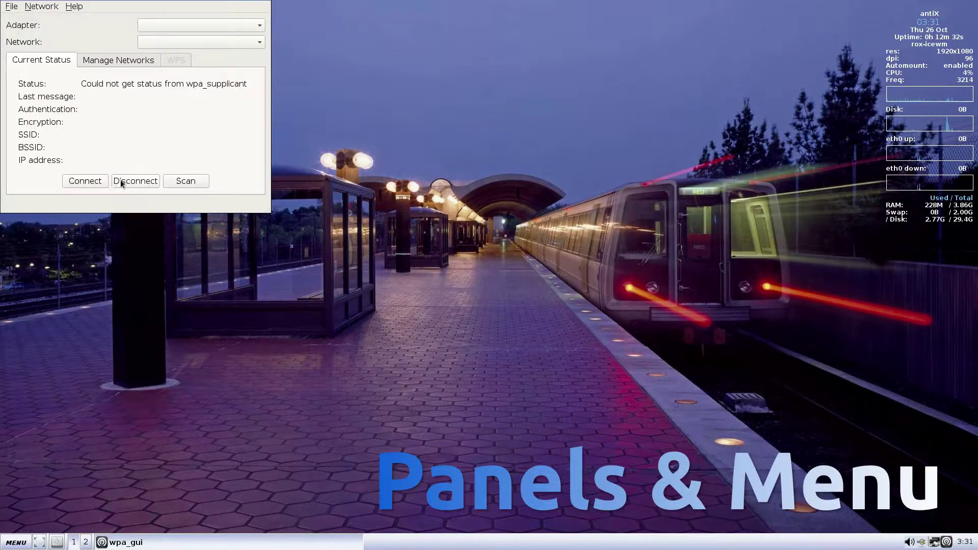
right_click(933, 542)
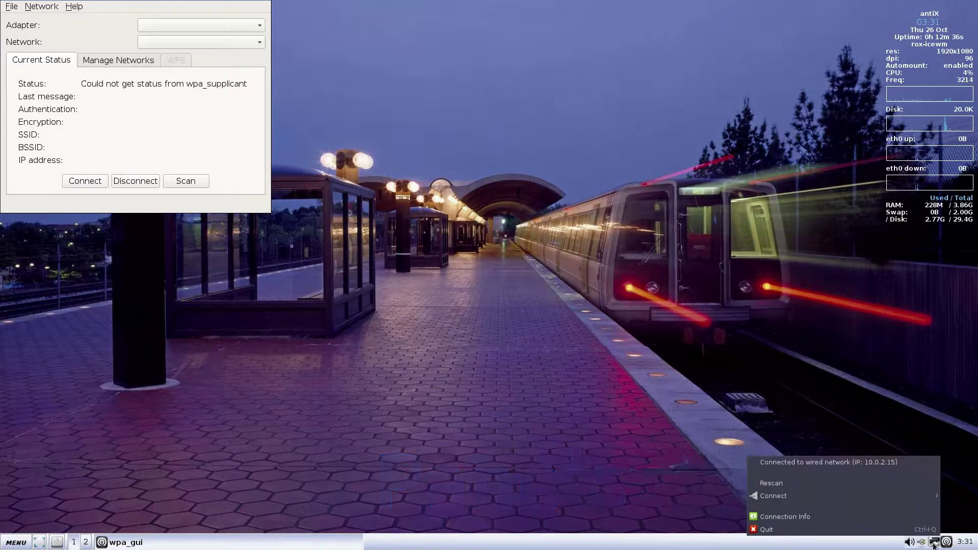
key(Escape)
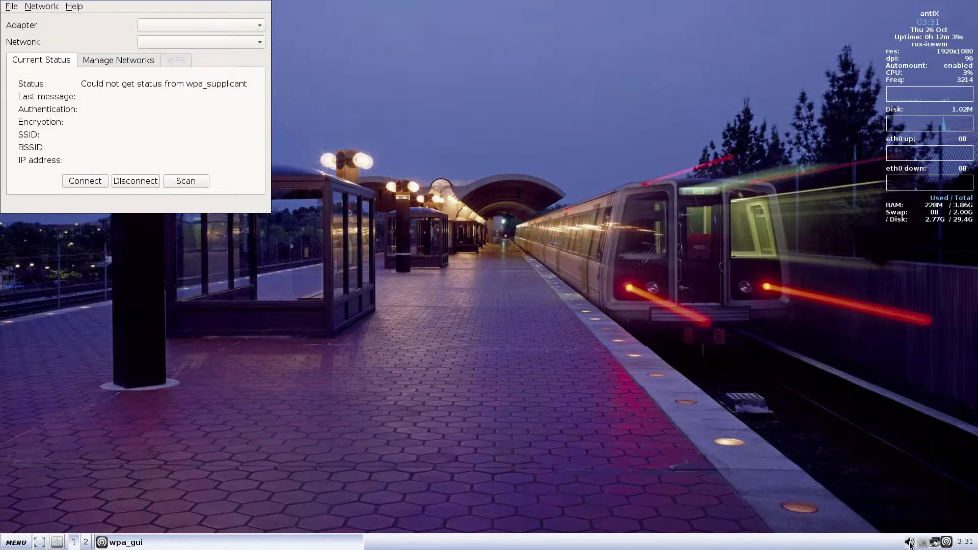
right_click(122, 544)
click(144, 525)
- Look at the window manager's About information and the window list for the workspaces, closing both
right_click(209, 546)
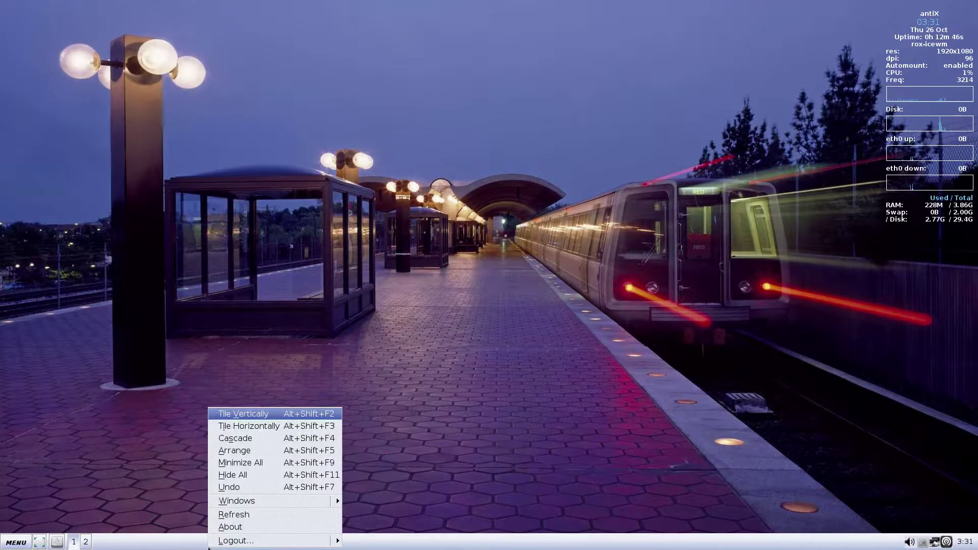
click(230, 527)
click(630, 213)
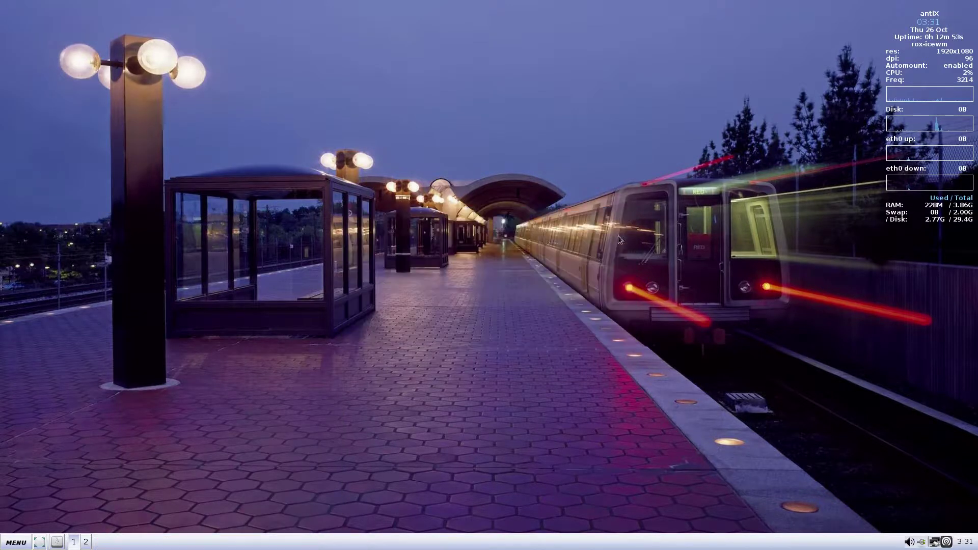
right_click(213, 542)
click(248, 505)
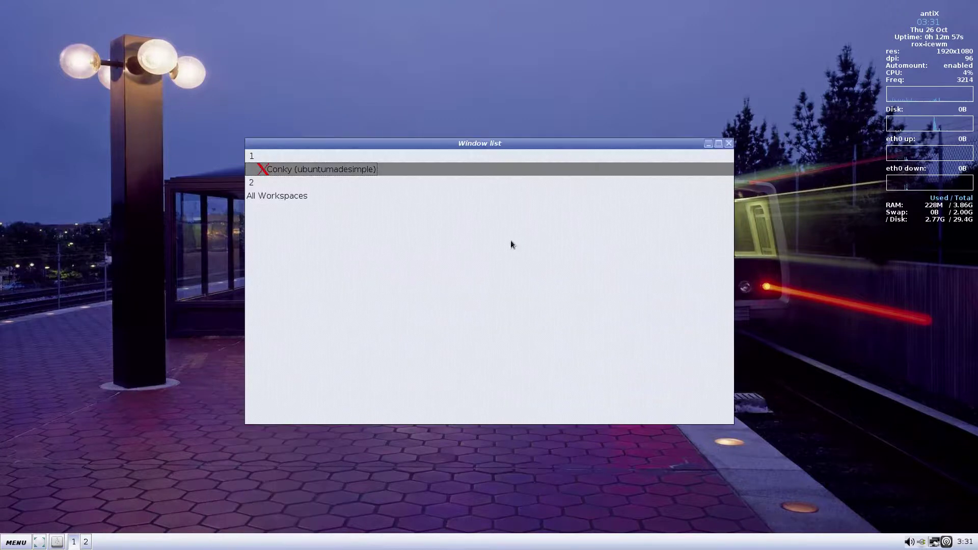
click(729, 143)
- Try arranging the open windows by tiling them vertically, tiling them horizontally and cascading them
right_click(324, 541)
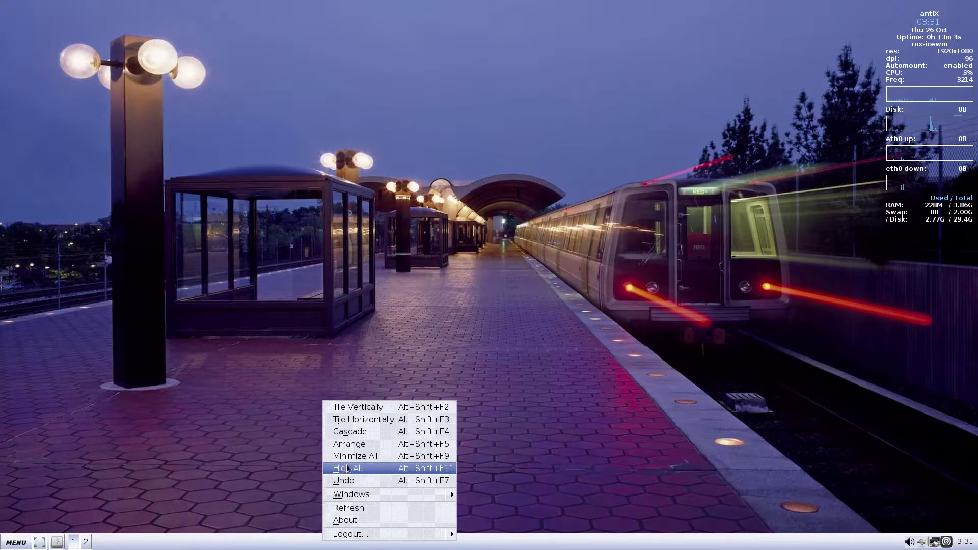
click(344, 407)
right_click(336, 521)
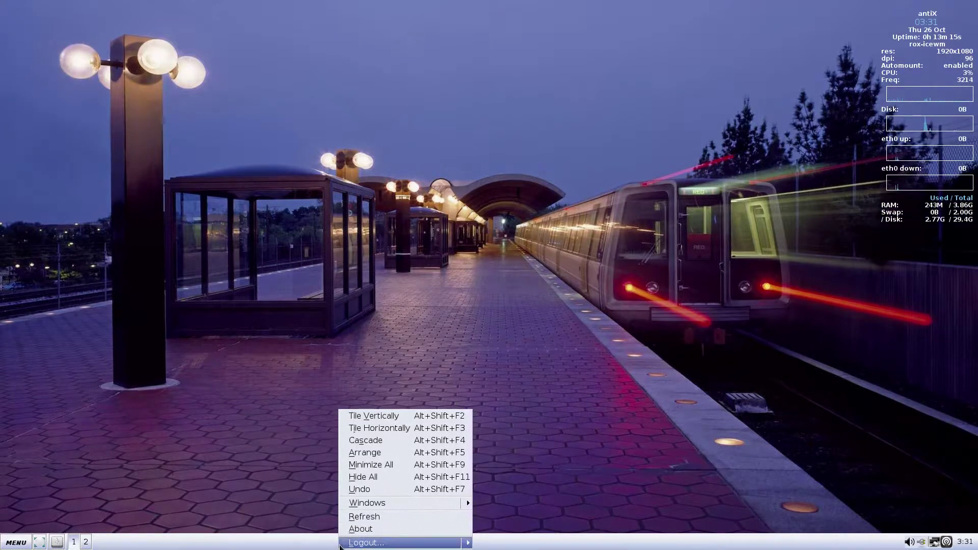
click(362, 429)
right_click(331, 506)
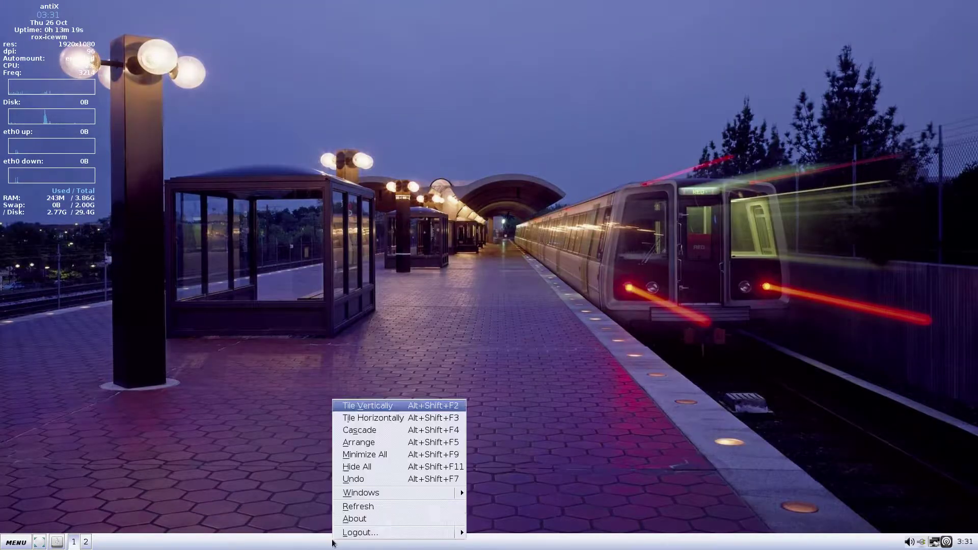
click(358, 430)
right_click(349, 533)
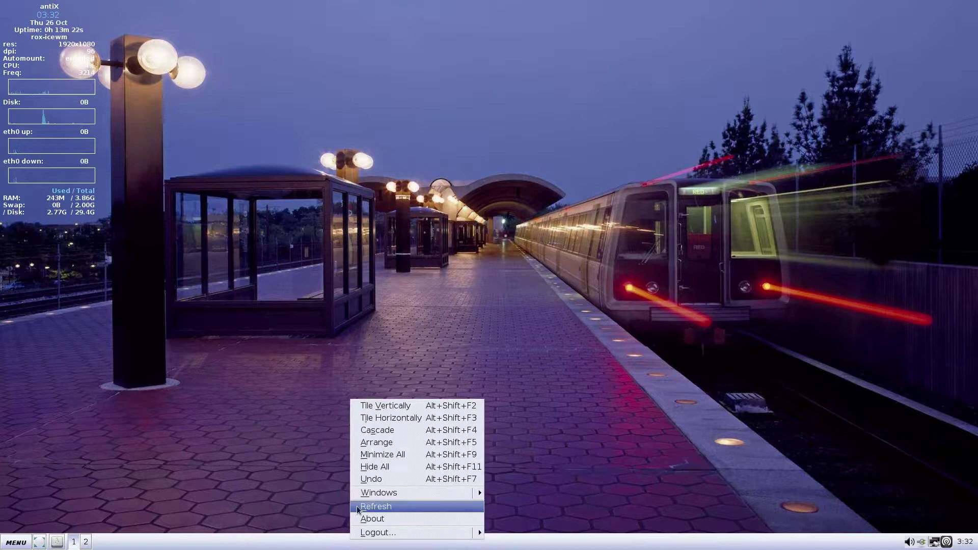
click(362, 430)
- Hide all windows on the desktop and undo the hiding
right_click(352, 537)
click(368, 468)
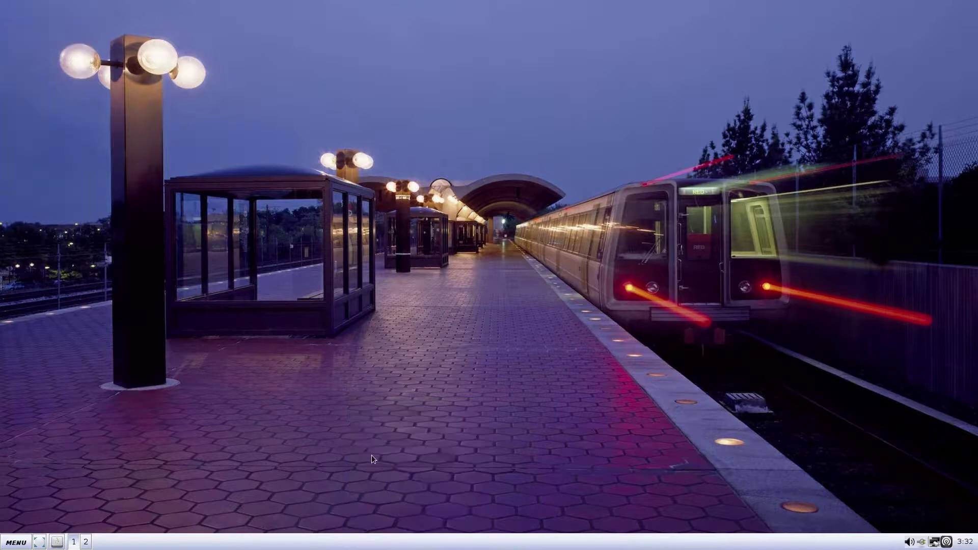
right_click(341, 543)
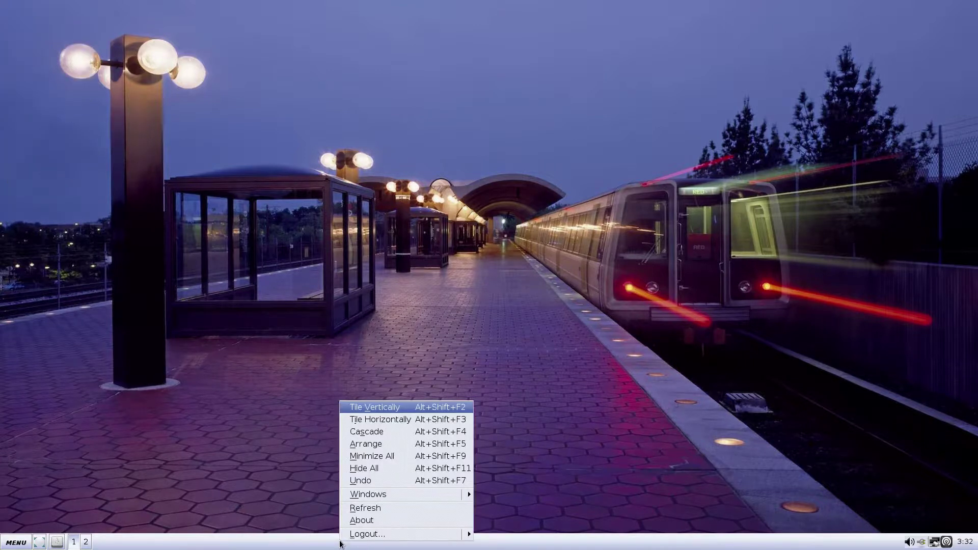
click(368, 479)
right_click(338, 542)
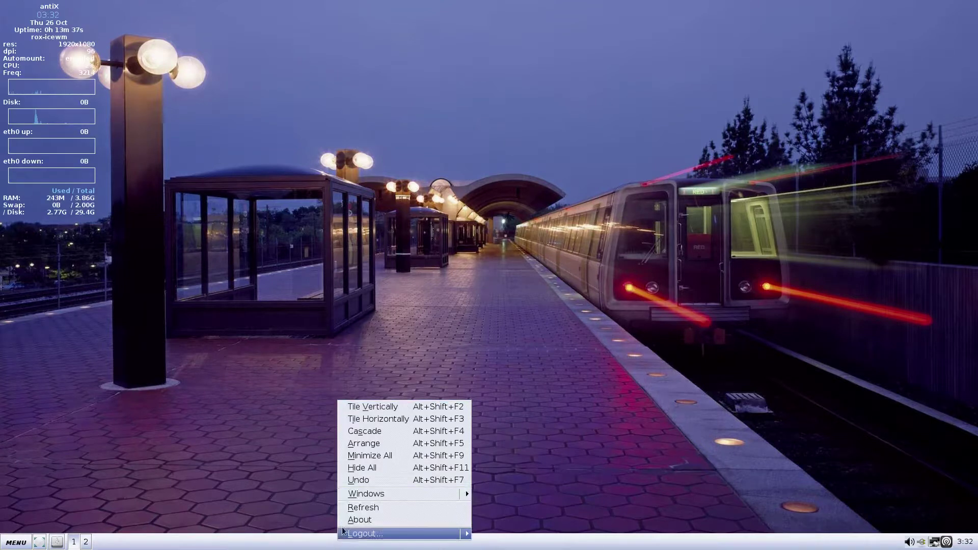
click(465, 482)
- Look at the window list again, close it and refresh the desktop
right_click(334, 545)
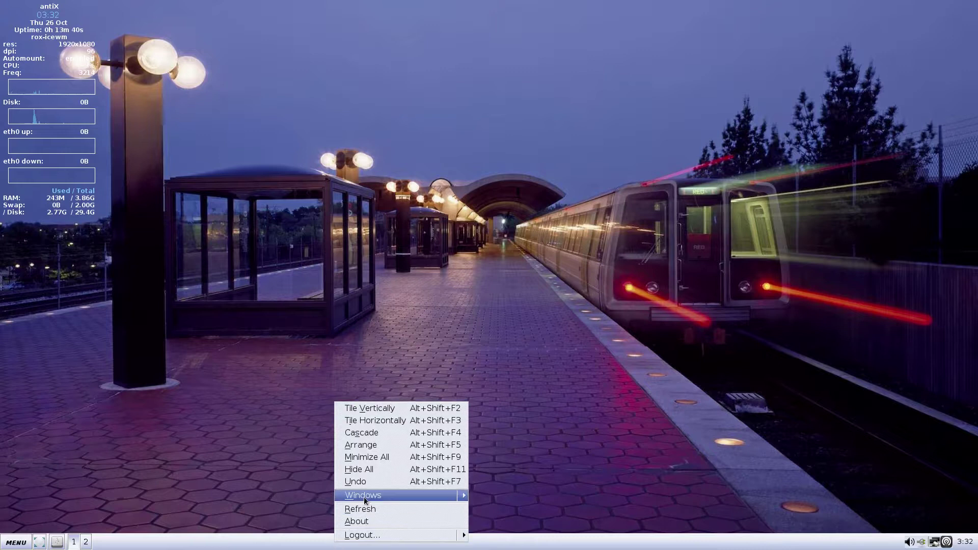
click(407, 496)
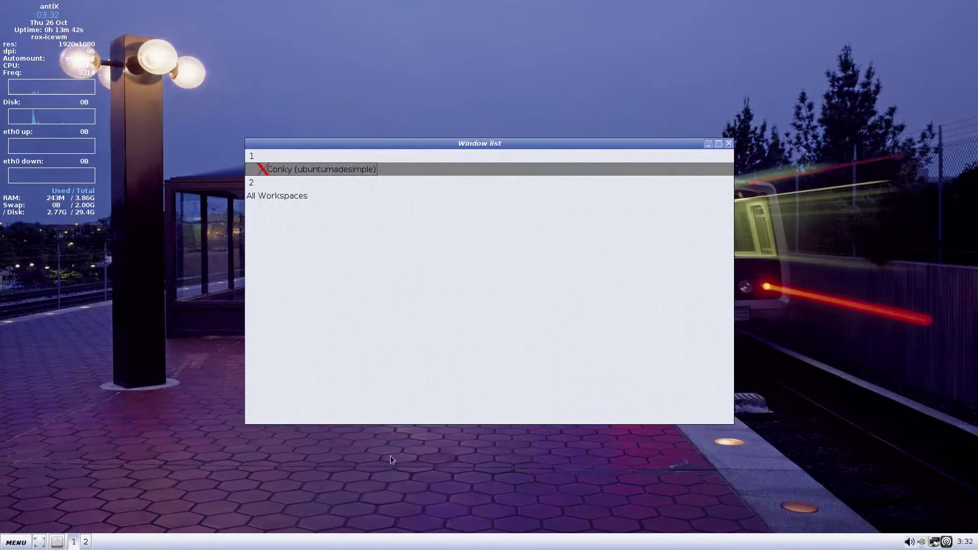
click(727, 144)
right_click(324, 547)
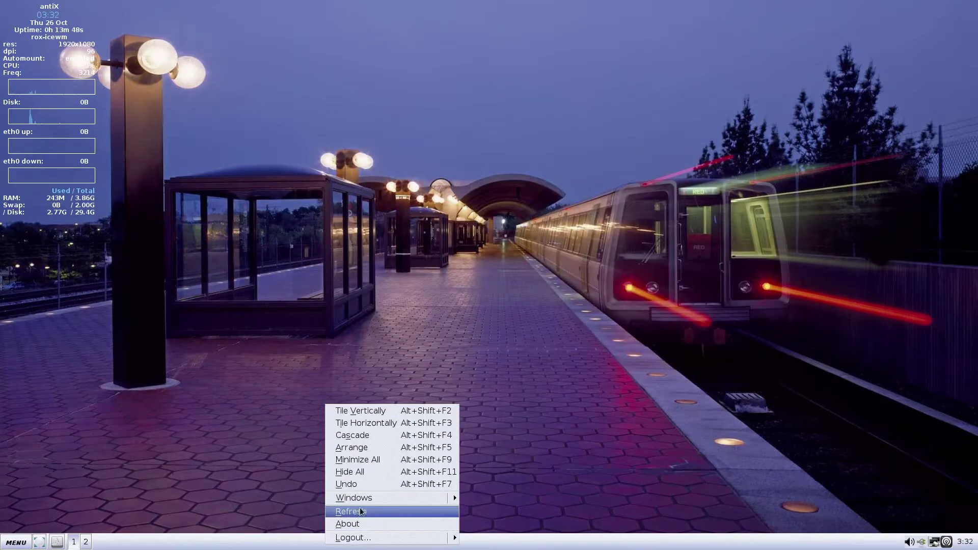
click(360, 510)
- View the IceWM version and theme information once more and close it
right_click(354, 542)
click(373, 518)
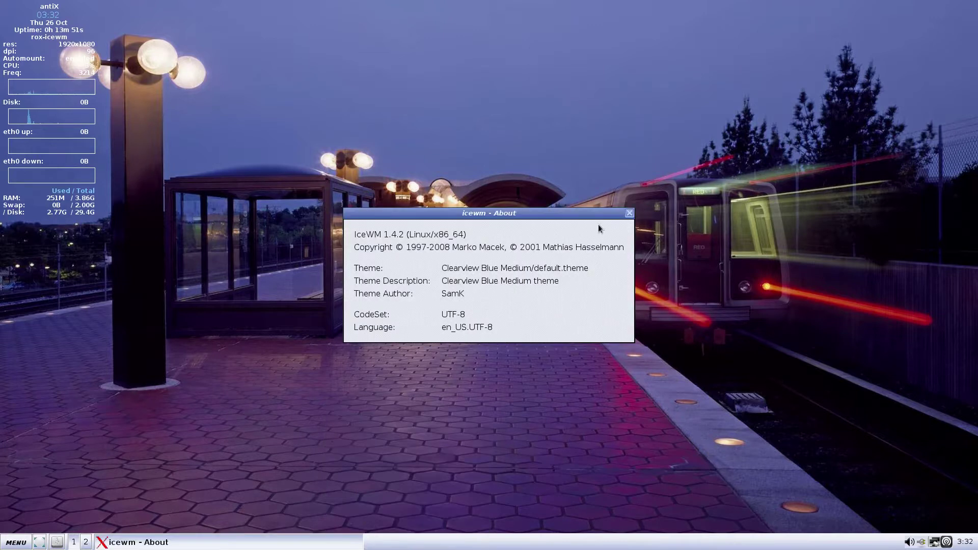
click(629, 213)
- Switch to workspace 2 and back to workspace 1, and check for removable drives to unplug
click(86, 542)
click(75, 543)
click(57, 542)
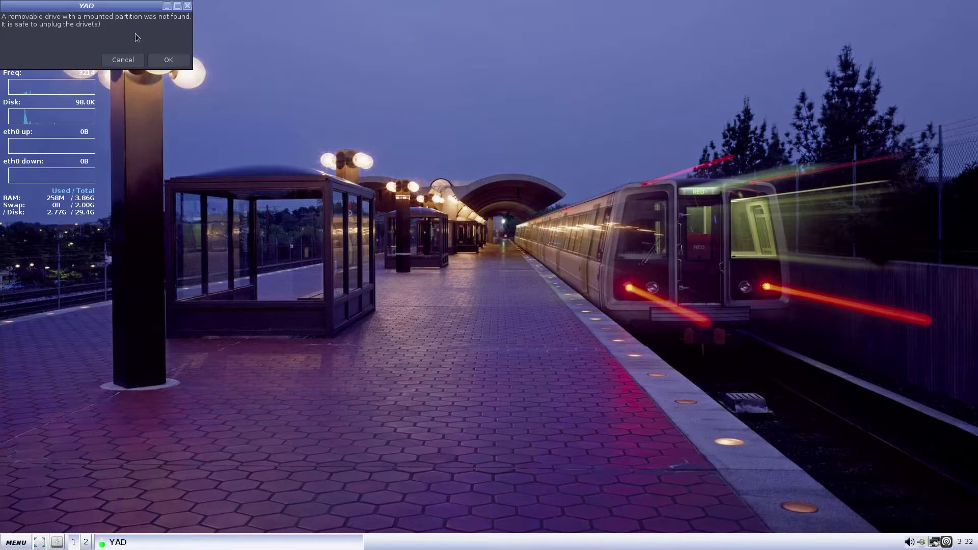
- Dismiss the removable drive notice and browse the installed application categories, including Games, Programming and Preferences
click(188, 6)
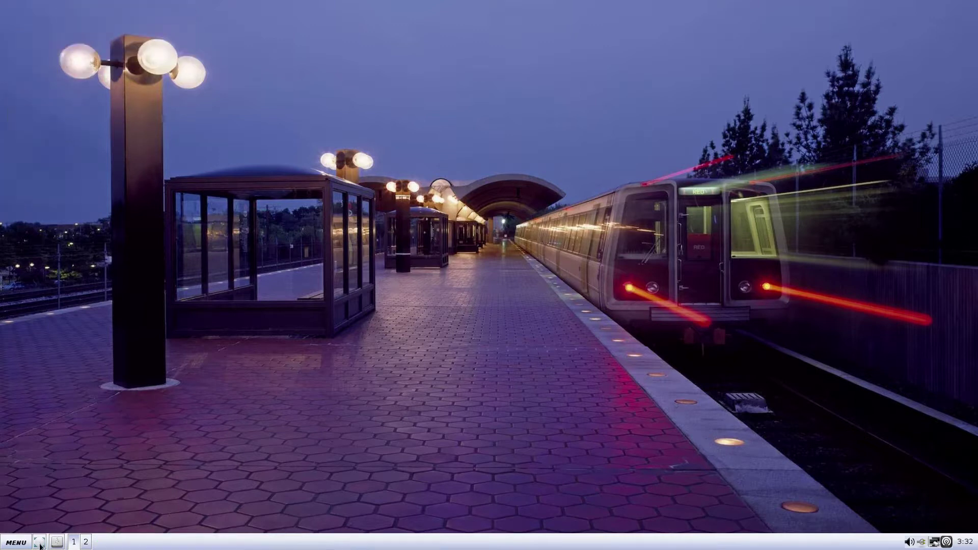
click(16, 542)
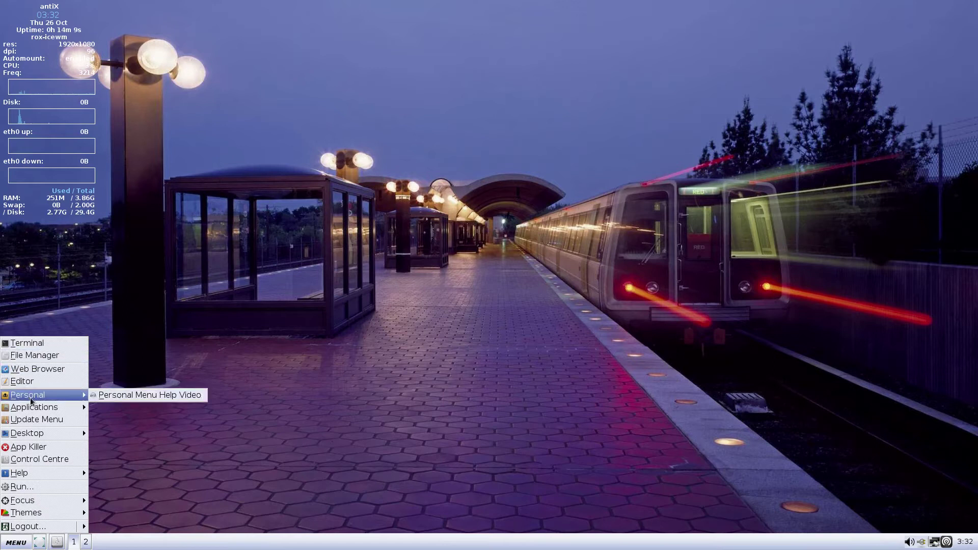
mouse_move(40, 407)
mouse_move(104, 424)
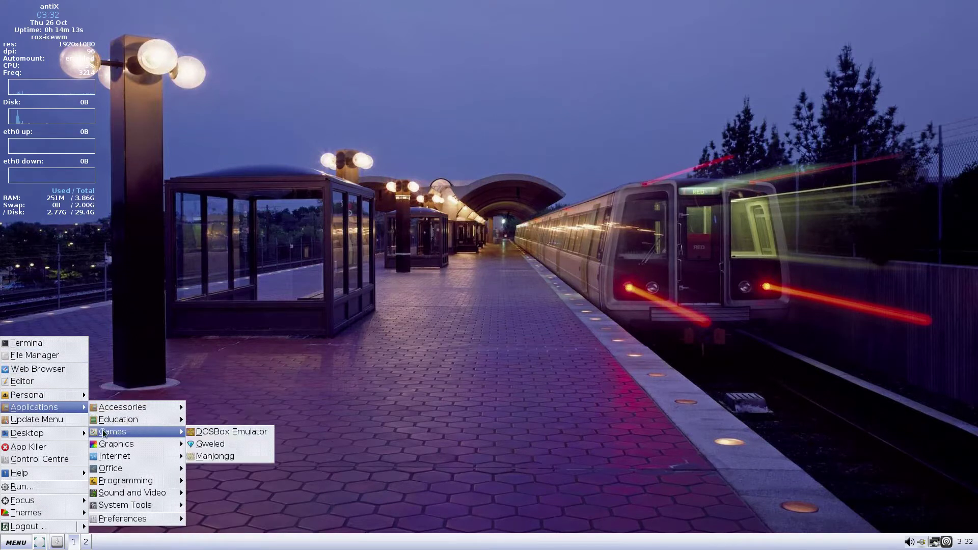
mouse_move(105, 469)
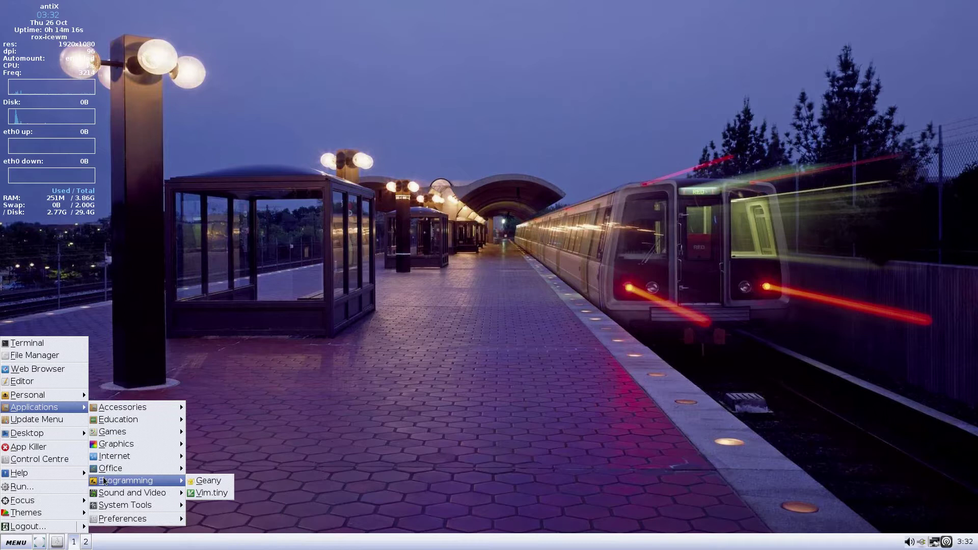
mouse_move(101, 503)
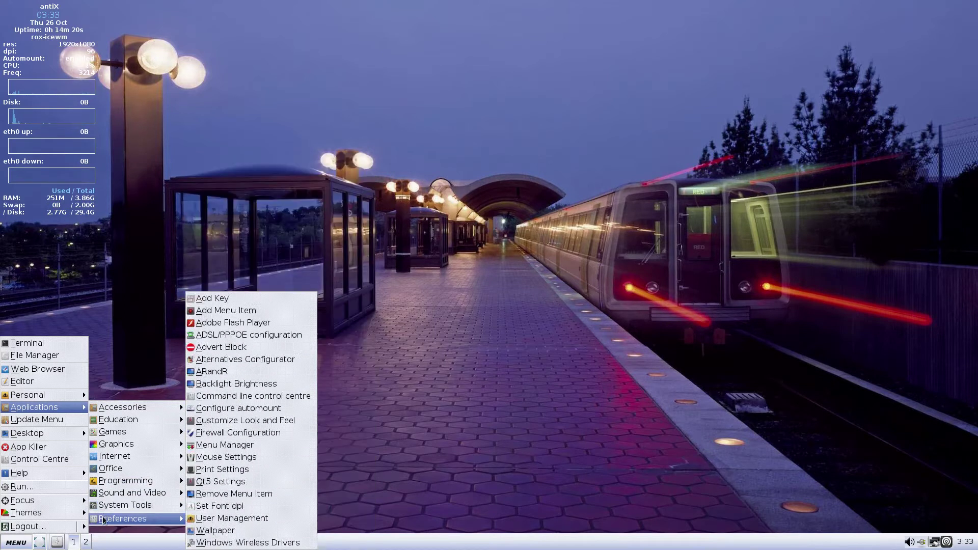
- Look through the Desktop, Help and Themes entries of the main desktop menu
mouse_move(73, 434)
mouse_move(129, 436)
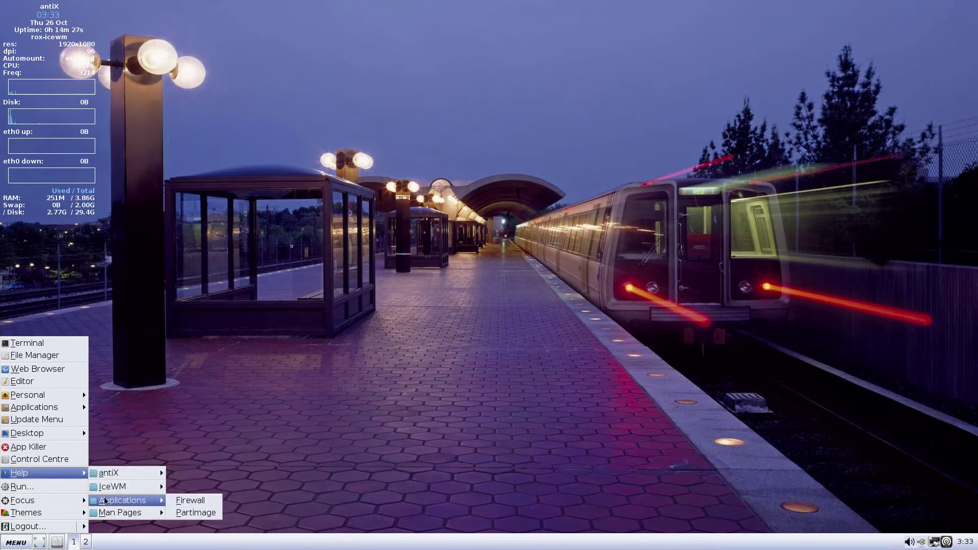
mouse_move(71, 503)
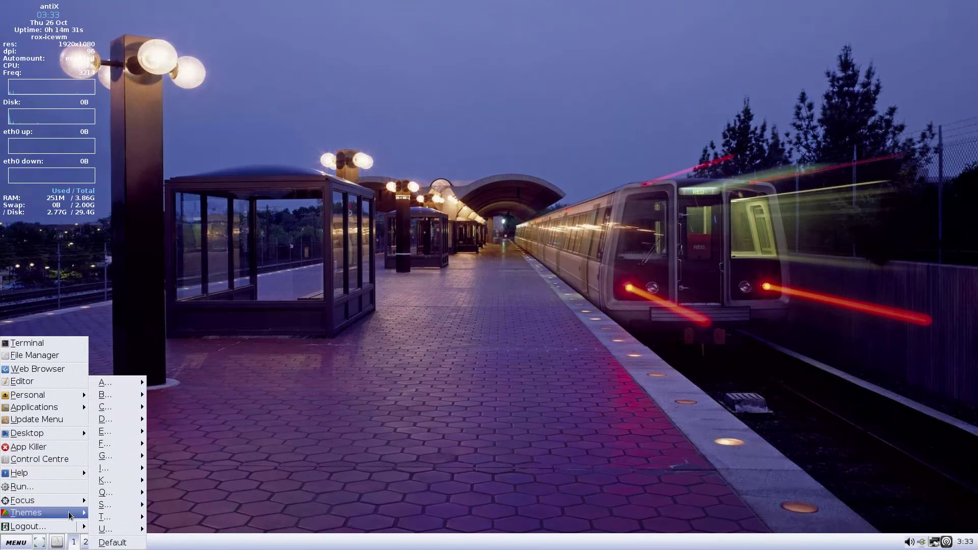